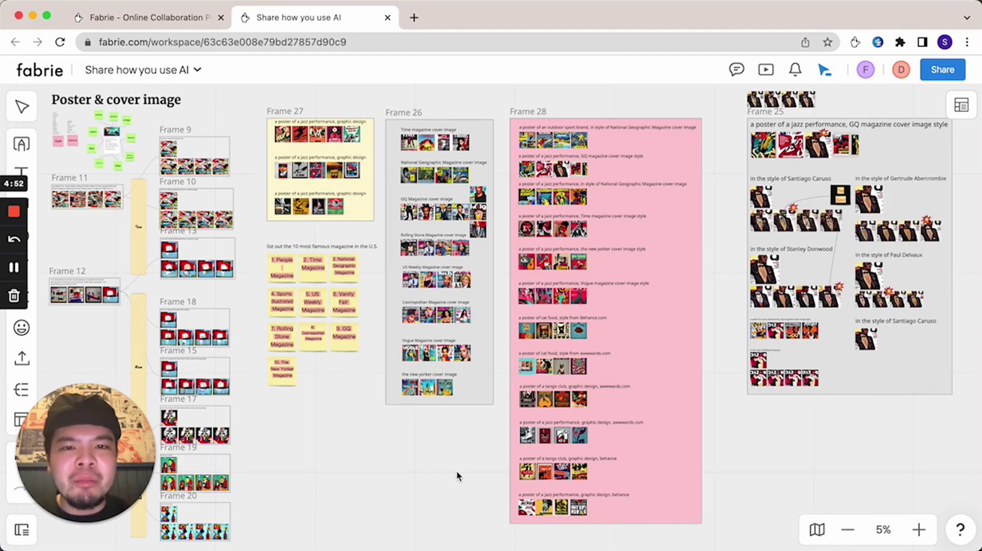
- Zoom in to about 15% on the Ideas frame's jazz poster prompts and generated image rows
{"action": "scroll", "coordinate": [456, 471], "scroll_direction": "down", "scroll_amount": 15}
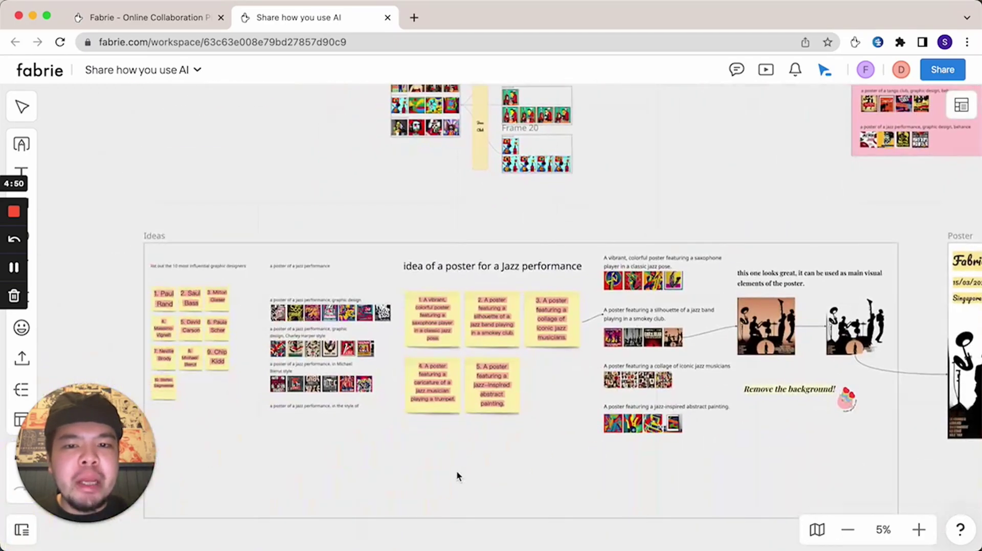
{"action": "scroll", "coordinate": [442, 261], "scroll_direction": "up", "scroll_amount": 10}
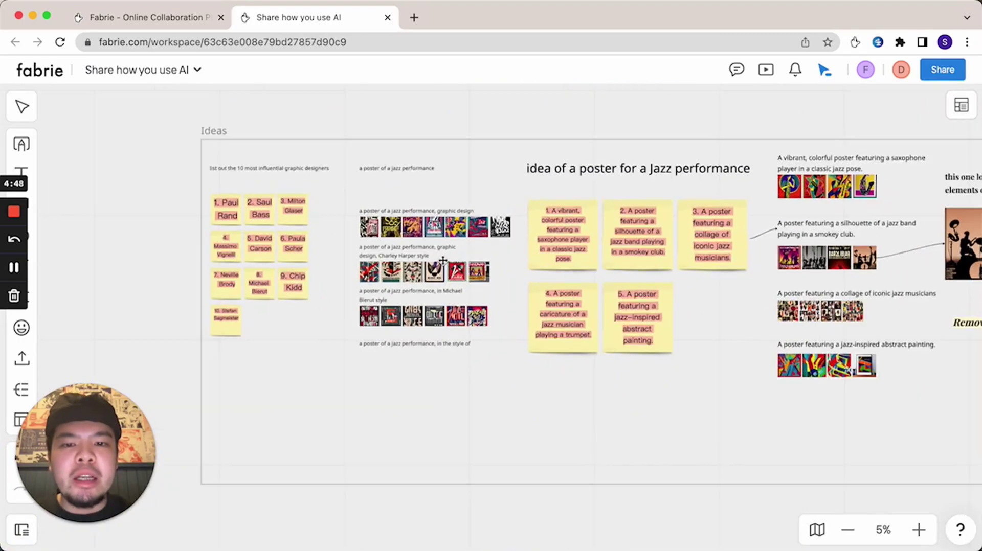
{"action": "scroll", "coordinate": [443, 261], "scroll_direction": "up", "scroll_amount": 2}
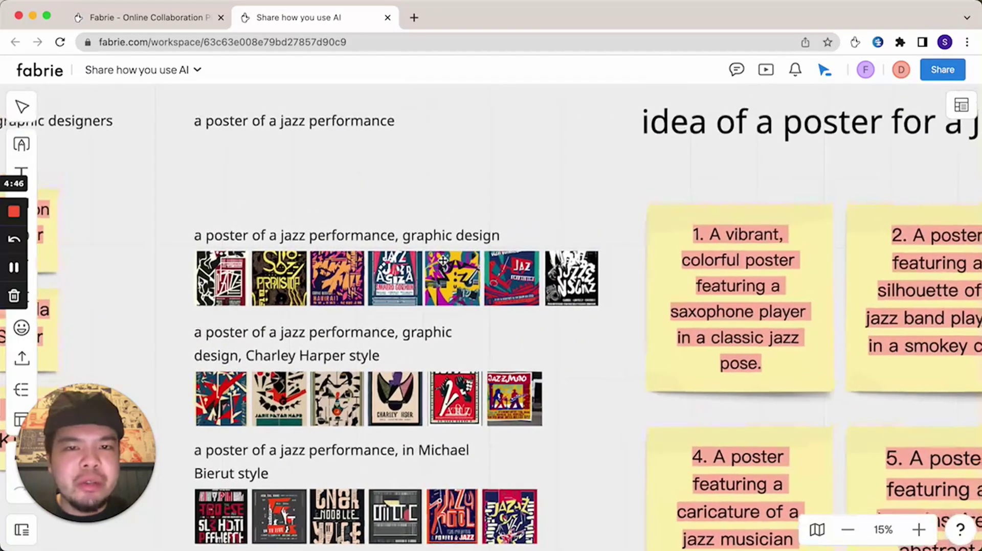
- Generate four images from the 'a poster of a jazz performance' text
{"action": "right_click", "coordinate": [325, 126]}
{"action": "left_click", "coordinate": [345, 143]}
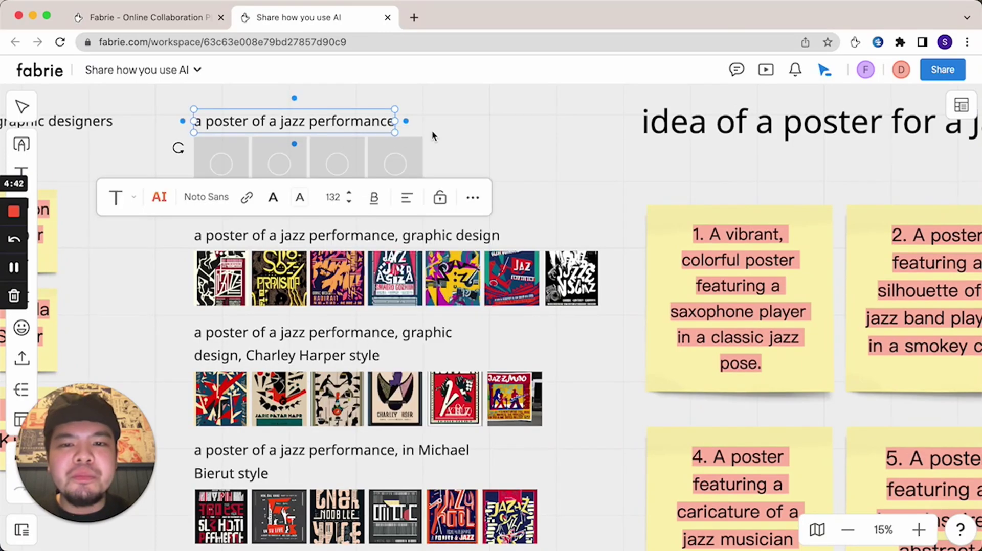
{"action": "left_click", "coordinate": [493, 124]}
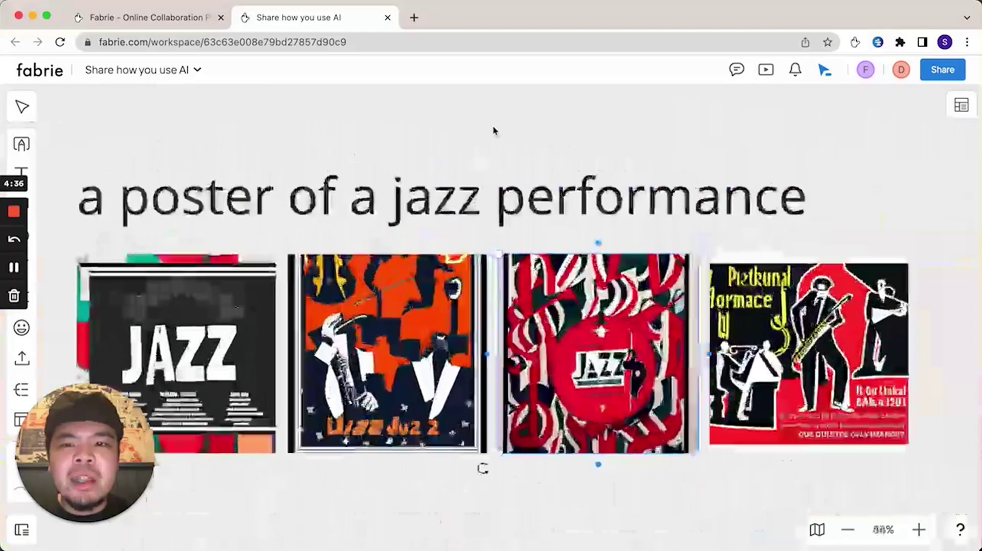
- Zoom out to see the whole Poster & cover image section with its jazz-poster frames
{"action": "scroll", "coordinate": [493, 125], "scroll_direction": "down", "scroll_amount": 5}
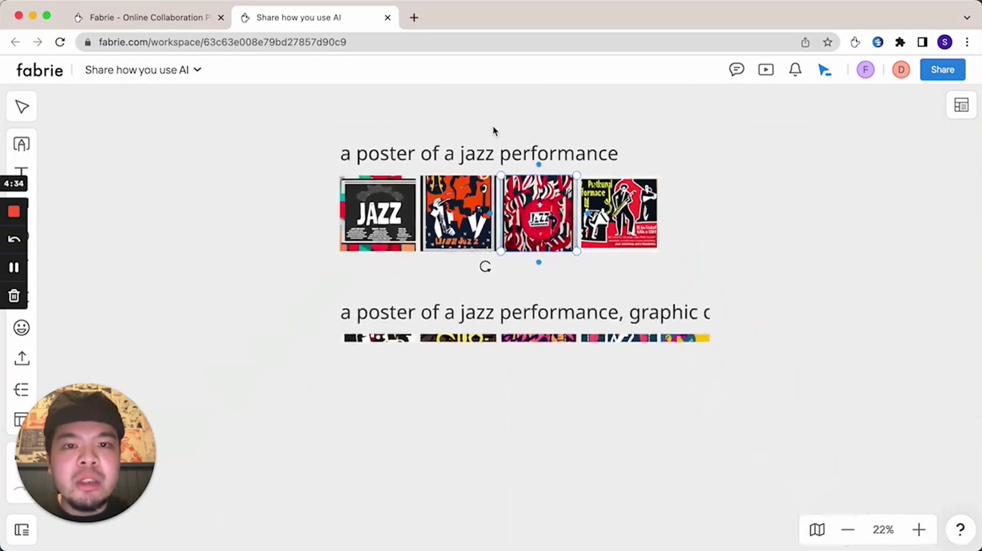
{"action": "scroll", "coordinate": [542, 168], "scroll_direction": "up", "scroll_amount": 3}
{"action": "scroll", "coordinate": [543, 167], "scroll_direction": "right", "scroll_amount": 3}
{"action": "scroll", "coordinate": [581, 191], "scroll_direction": "down", "scroll_amount": 5}
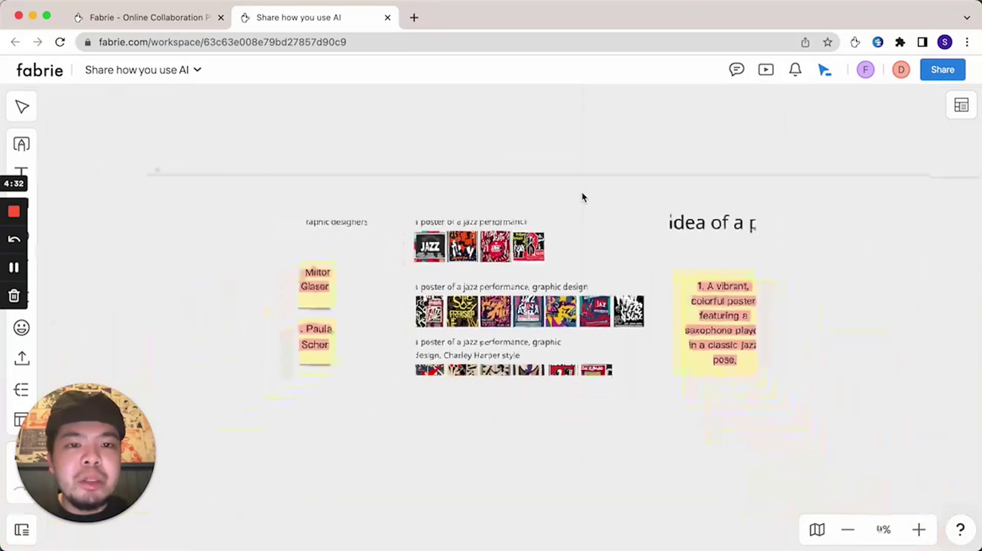
{"action": "scroll", "coordinate": [581, 191], "scroll_direction": "up", "scroll_amount": 2}
{"action": "scroll", "coordinate": [582, 191], "scroll_direction": "up", "scroll_amount": 5}
{"action": "scroll", "coordinate": [581, 191], "scroll_direction": "right", "scroll_amount": 5}
{"action": "scroll", "coordinate": [583, 196], "scroll_direction": "up", "scroll_amount": 5}
{"action": "scroll", "coordinate": [582, 196], "scroll_direction": "right", "scroll_amount": 4}
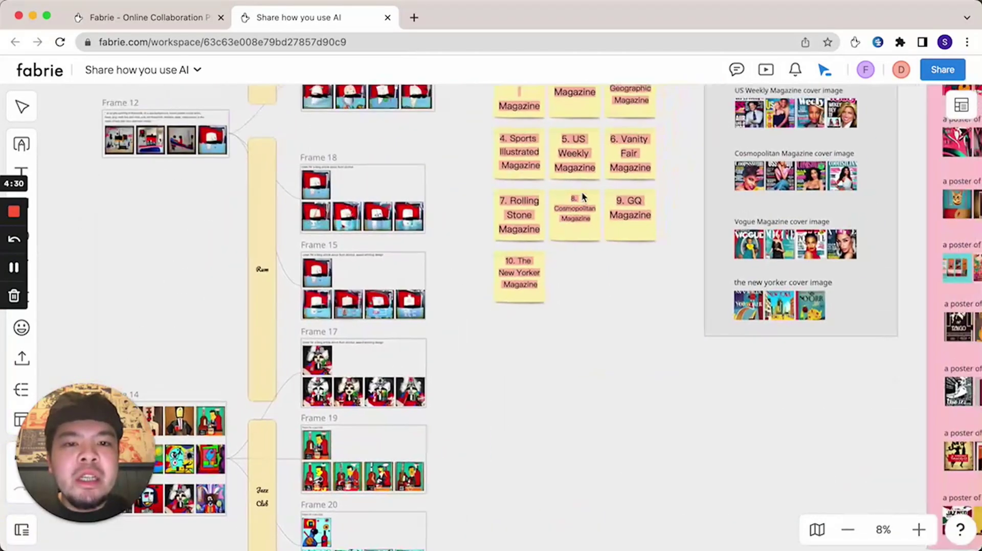
{"action": "scroll", "coordinate": [582, 197], "scroll_direction": "down", "scroll_amount": 3}
{"action": "scroll", "coordinate": [582, 192], "scroll_direction": "up", "scroll_amount": 3}
{"action": "scroll", "coordinate": [582, 192], "scroll_direction": "right", "scroll_amount": 5}
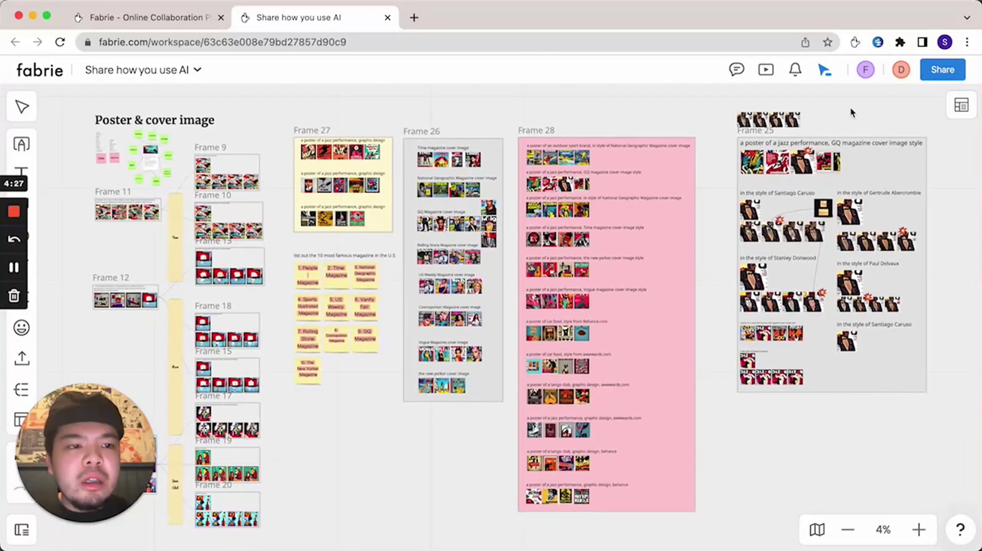
- Open the Illustration Modifiers table beside the board and browse it
{"action": "left_click", "coordinate": [961, 105]}
{"action": "left_click", "coordinate": [864, 262]}
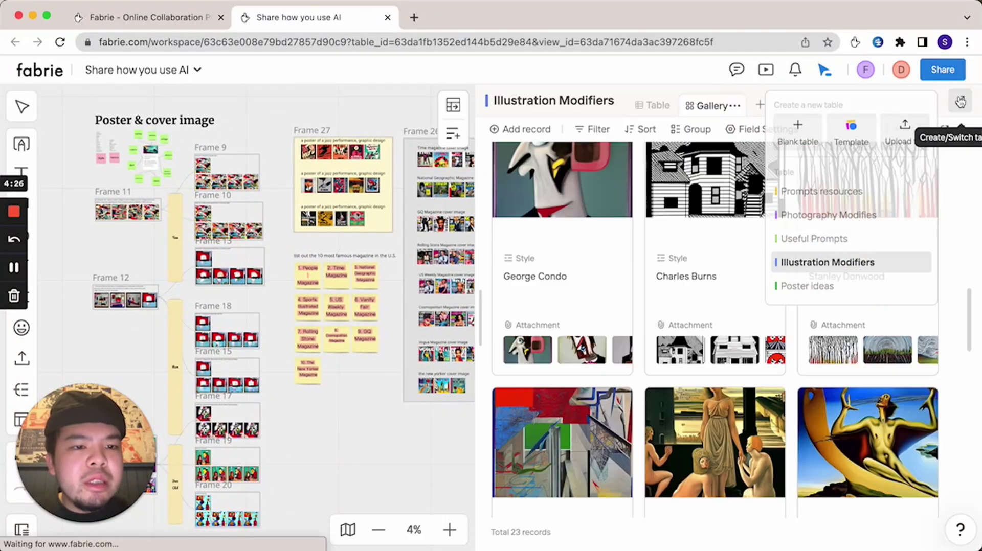
{"action": "scroll", "coordinate": [349, 259], "scroll_direction": "right", "scroll_amount": 3}
{"action": "scroll", "coordinate": [349, 260], "scroll_direction": "up", "scroll_amount": 10}
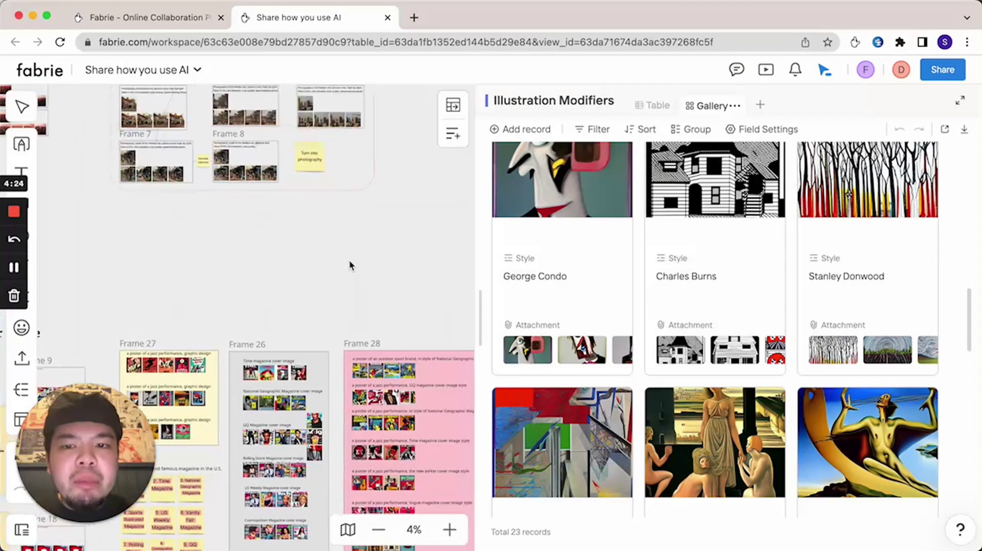
{"action": "scroll", "coordinate": [349, 259], "scroll_direction": "up", "scroll_amount": 3}
{"action": "scroll", "coordinate": [349, 260], "scroll_direction": "right", "scroll_amount": 1}
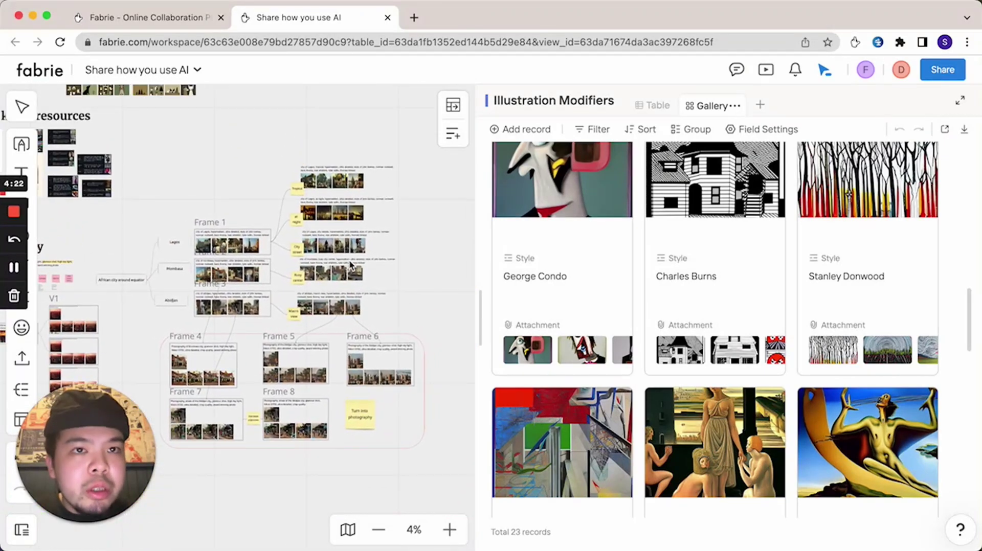
{"action": "scroll", "coordinate": [279, 256], "scroll_direction": "up", "scroll_amount": 5, "text": "ctrl"}
{"action": "scroll", "coordinate": [279, 256], "scroll_direction": "up", "scroll_amount": 3}
{"action": "scroll", "coordinate": [280, 255], "scroll_direction": "right", "scroll_amount": 2}
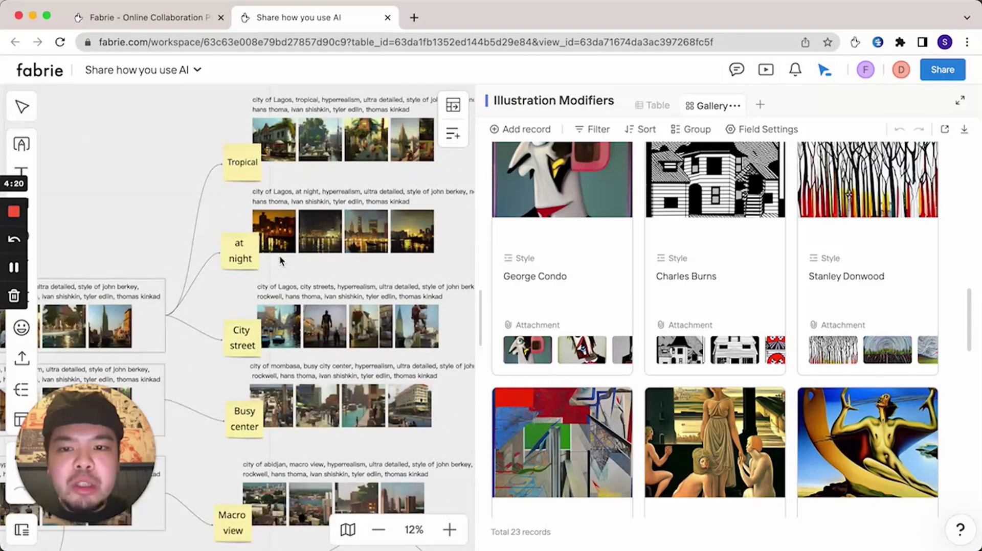
- Switch to Poster ideas, jump to the board images of records 1 and 3, then hide the database
{"action": "left_click", "coordinate": [453, 105]}
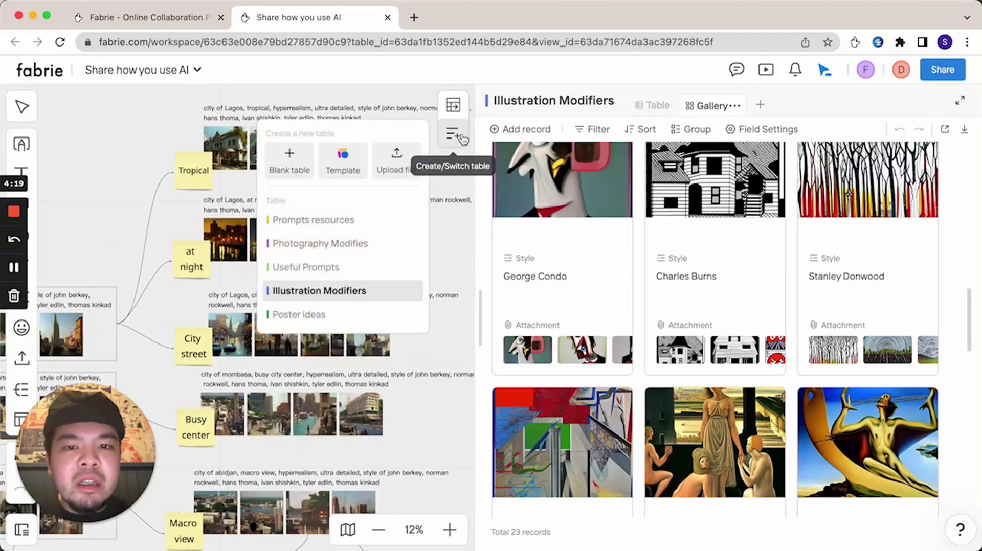
{"action": "left_click", "coordinate": [323, 321]}
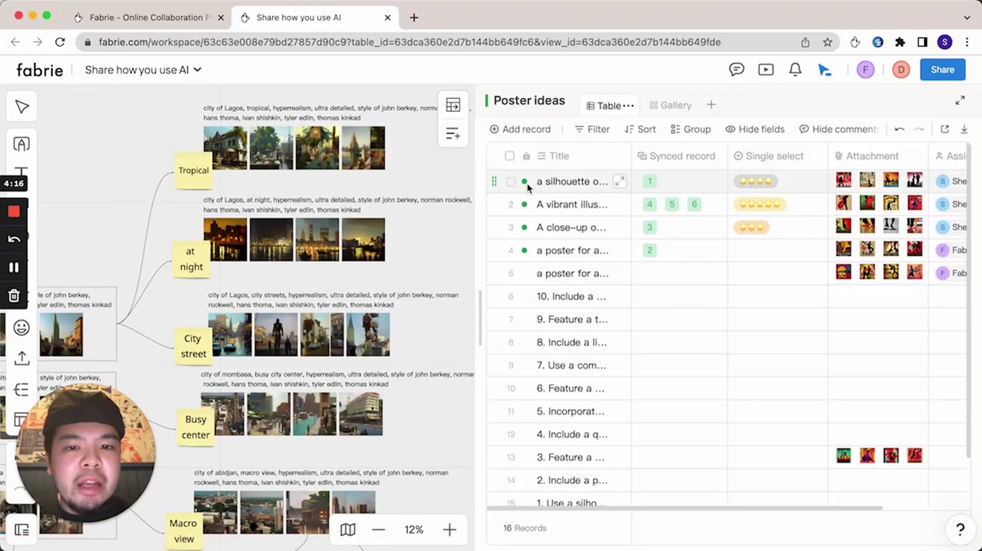
{"action": "left_click", "coordinate": [526, 183]}
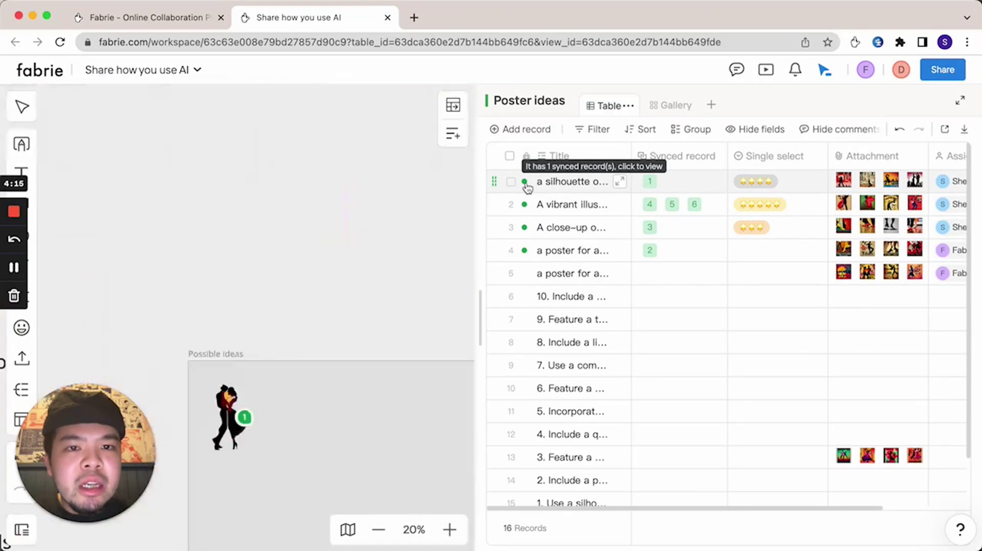
{"action": "left_click", "coordinate": [526, 229]}
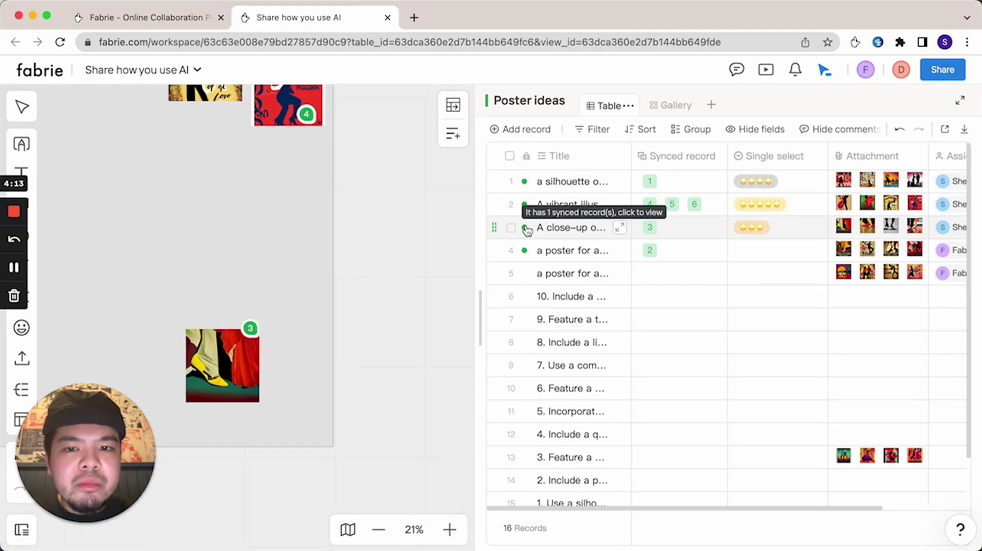
{"action": "left_click", "coordinate": [461, 113]}
- Pan at 6% zoom from the Possible ideas frame back to the magazine notes and pink poster-prompt group
{"action": "scroll", "coordinate": [410, 248], "scroll_direction": "down", "scroll_amount": 6}
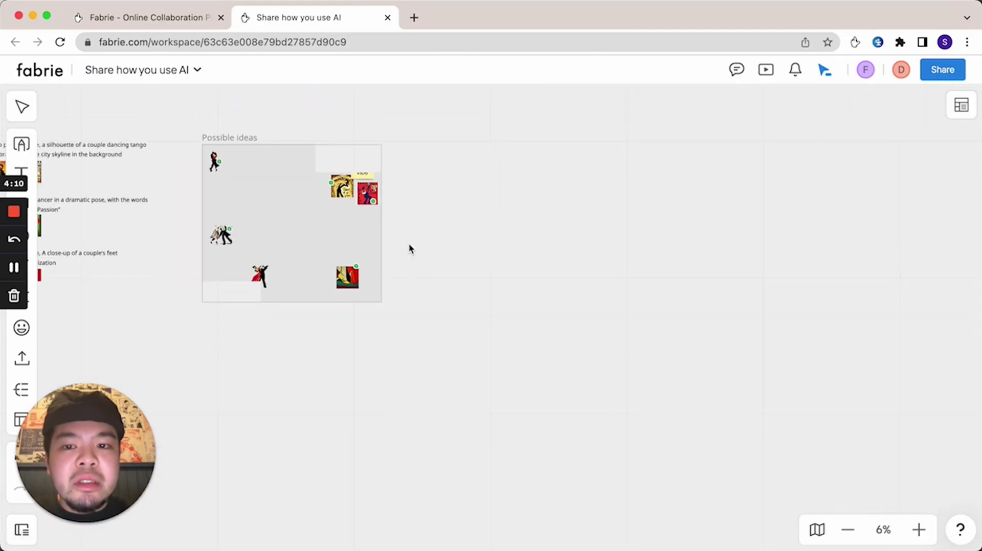
{"action": "scroll", "coordinate": [409, 244], "scroll_direction": "left", "scroll_amount": 8}
{"action": "scroll", "coordinate": [409, 243], "scroll_direction": "up", "scroll_amount": 5}
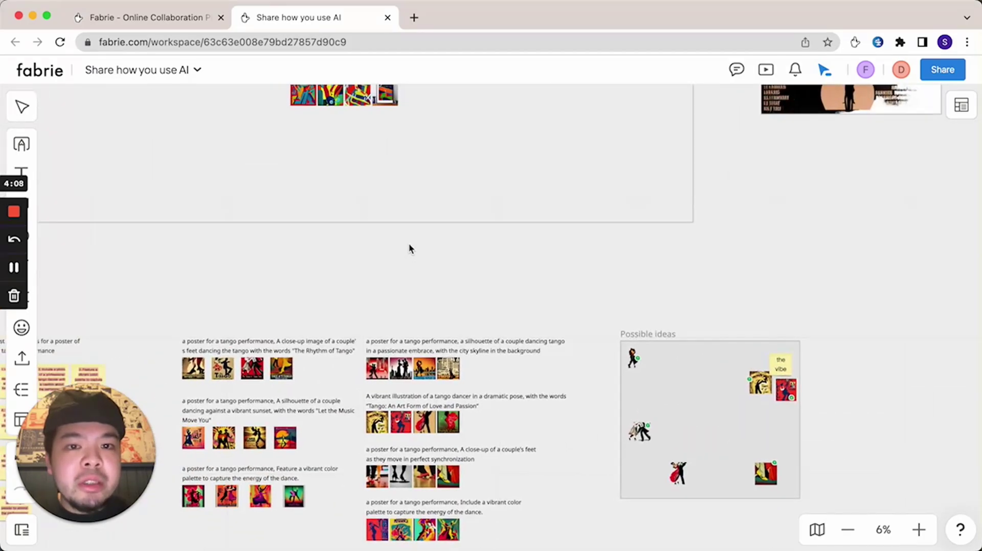
{"action": "scroll", "coordinate": [409, 249], "scroll_direction": "up", "scroll_amount": 5}
{"action": "scroll", "coordinate": [409, 249], "scroll_direction": "left", "scroll_amount": 2}
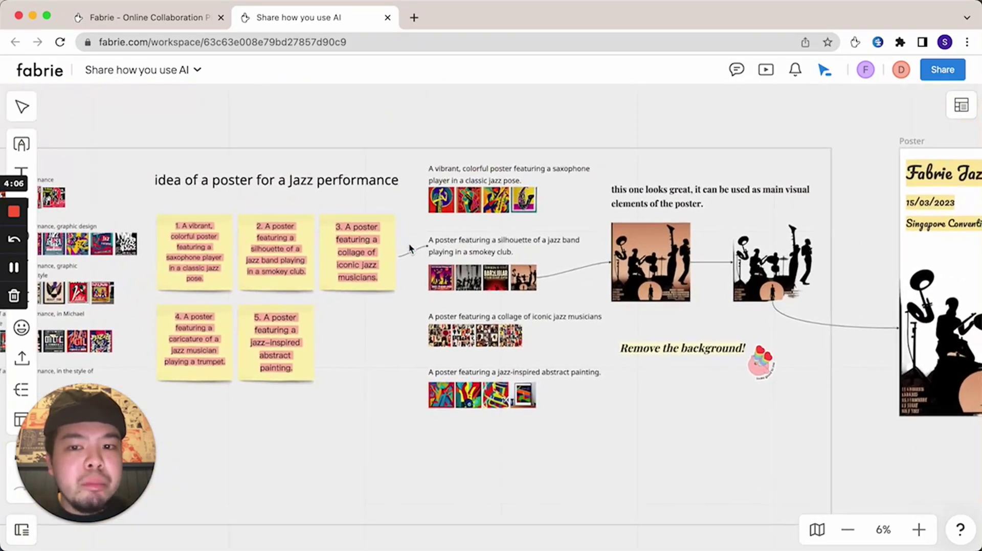
{"action": "scroll", "coordinate": [409, 249], "scroll_direction": "up", "scroll_amount": 10}
{"action": "scroll", "coordinate": [409, 243], "scroll_direction": "right", "scroll_amount": 2}
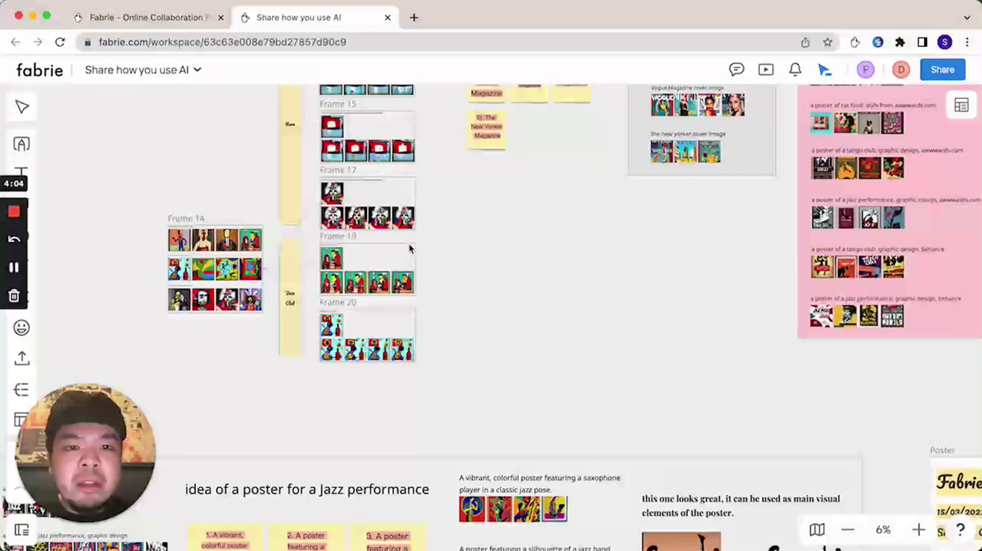
{"action": "scroll", "coordinate": [410, 243], "scroll_direction": "right", "scroll_amount": 3}
{"action": "scroll", "coordinate": [410, 244], "scroll_direction": "up", "scroll_amount": 2}
{"action": "scroll", "coordinate": [410, 243], "scroll_direction": "down", "scroll_amount": 2}
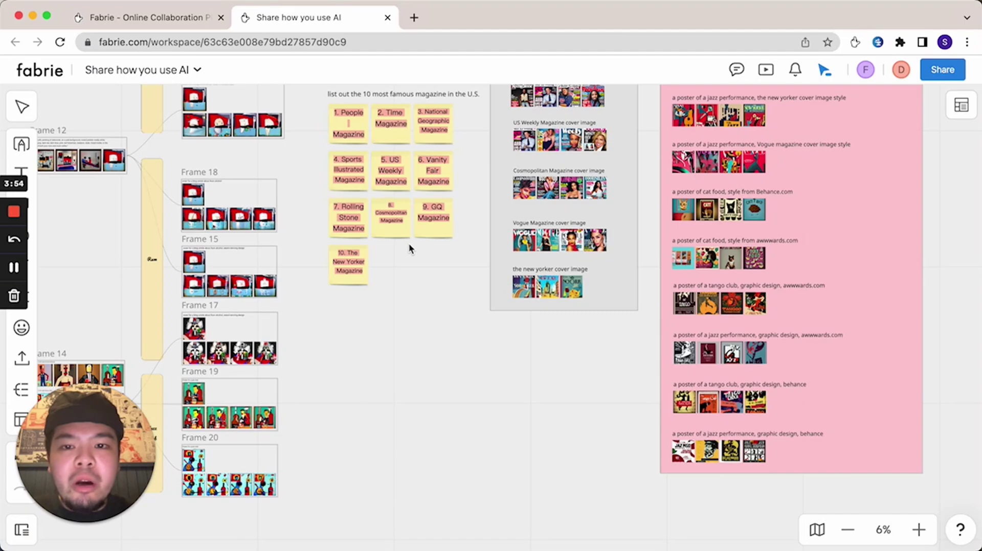
- Move to the 'a poster of a jazz performance' heading and select it, then clear the selection
{"action": "scroll", "coordinate": [409, 244], "scroll_direction": "down", "scroll_amount": 15}
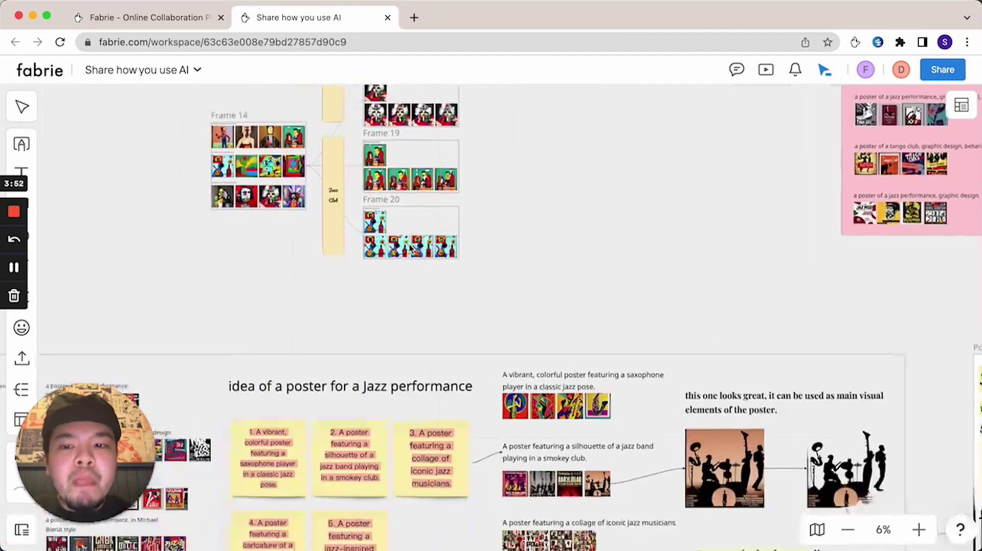
{"action": "scroll", "coordinate": [343, 223], "scroll_direction": "up", "scroll_amount": 5}
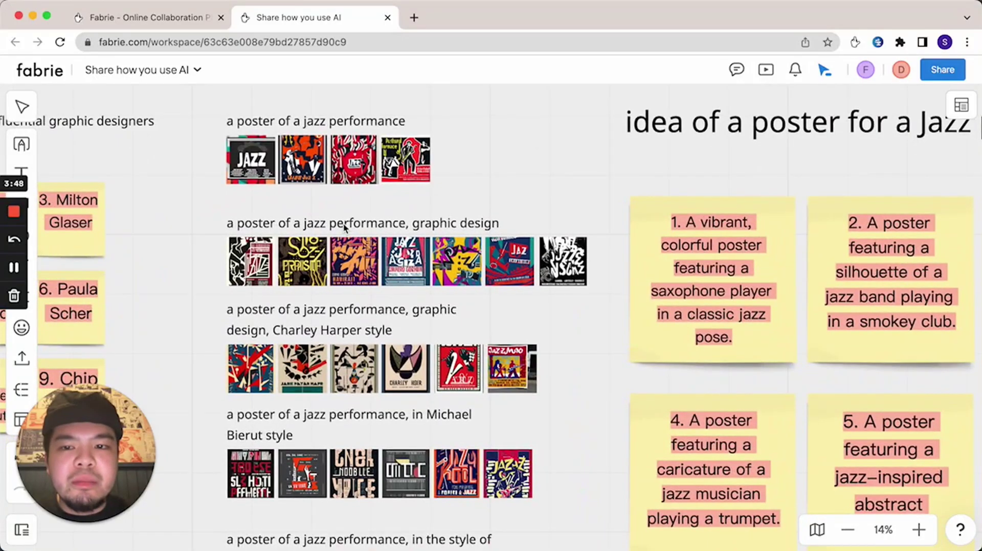
{"action": "scroll", "coordinate": [345, 226], "scroll_direction": "left", "scroll_amount": 2}
{"action": "scroll", "coordinate": [343, 223], "scroll_direction": "up", "scroll_amount": 3}
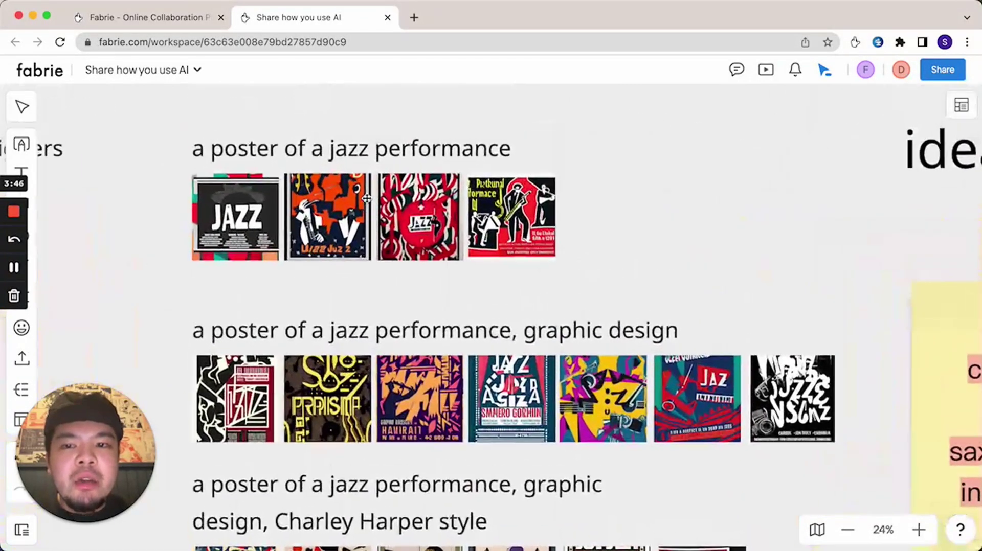
{"action": "left_click", "coordinate": [309, 155]}
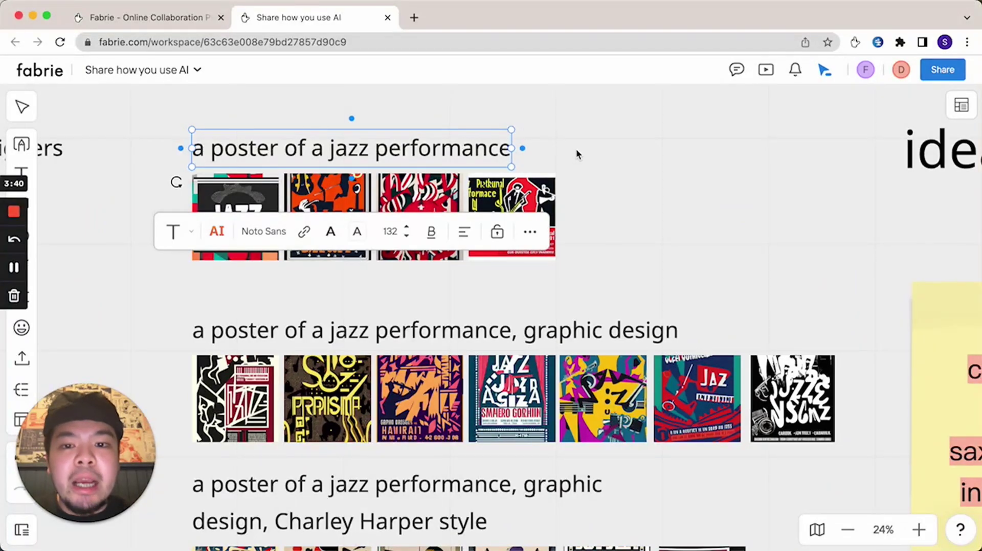
{"action": "left_click", "coordinate": [607, 195]}
- Pan over to the 'idea of a poster for a Jazz performance' frame with idea notes 1–5
{"action": "scroll", "coordinate": [609, 194], "scroll_direction": "right", "scroll_amount": 5}
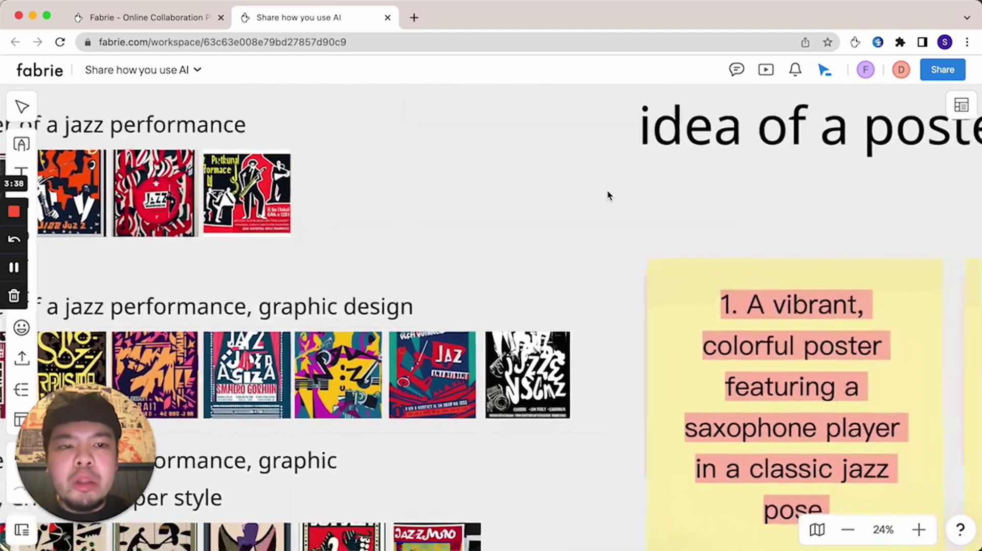
{"action": "scroll", "coordinate": [607, 193], "scroll_direction": "down", "scroll_amount": 5}
{"action": "scroll", "coordinate": [608, 193], "scroll_direction": "right", "scroll_amount": 5}
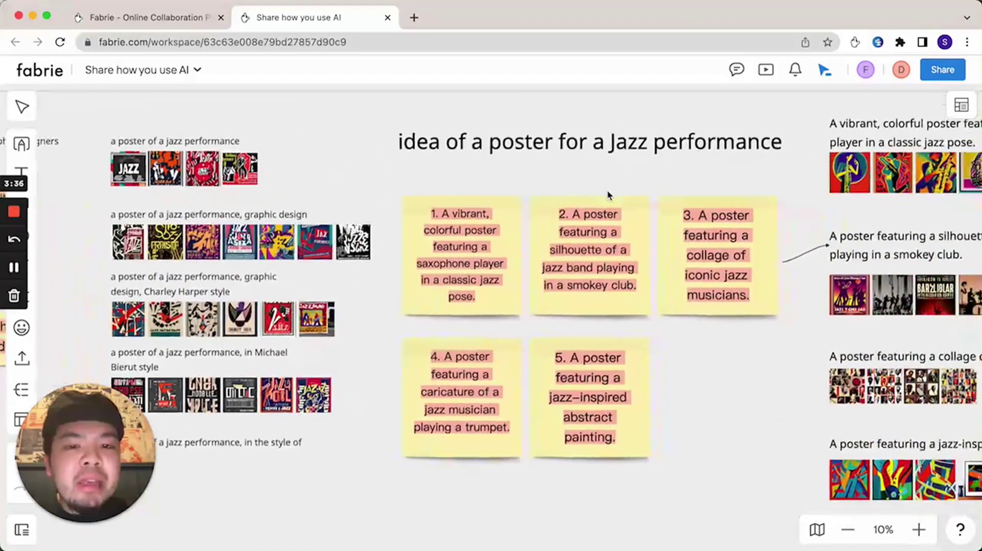
{"action": "scroll", "coordinate": [607, 195], "scroll_direction": "up", "scroll_amount": 5}
{"action": "scroll", "coordinate": [607, 195], "scroll_direction": "down", "scroll_amount": 2}
{"action": "scroll", "coordinate": [608, 195], "scroll_direction": "up", "scroll_amount": 3}
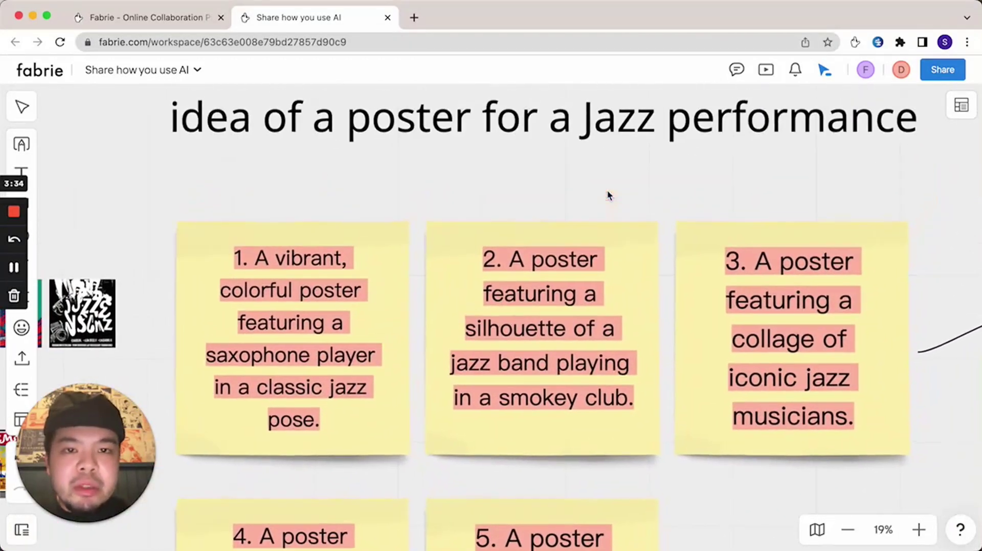
{"action": "scroll", "coordinate": [609, 196], "scroll_direction": "down", "scroll_amount": 5}
{"action": "scroll", "coordinate": [609, 196], "scroll_direction": "down", "scroll_amount": 1}
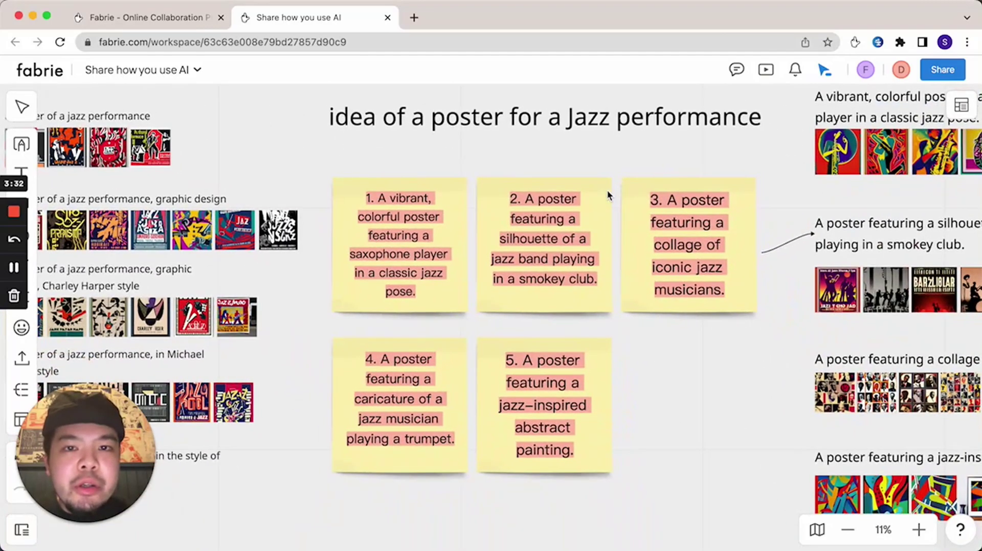
{"action": "scroll", "coordinate": [607, 194], "scroll_direction": "up", "scroll_amount": 4}
{"action": "scroll", "coordinate": [606, 195], "scroll_direction": "up", "scroll_amount": 2}
{"action": "scroll", "coordinate": [607, 195], "scroll_direction": "right", "scroll_amount": 2}
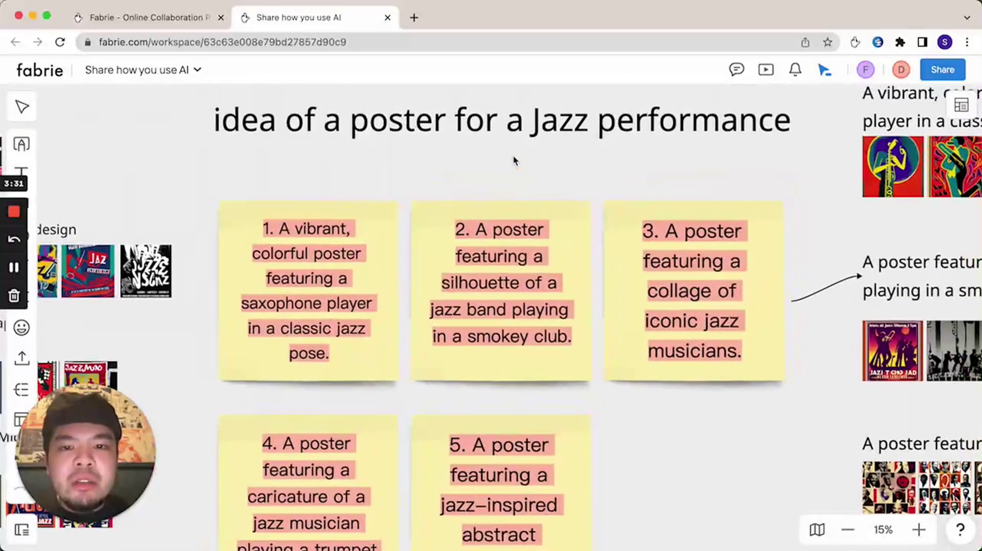
- Select the 'idea of a poster' title, view its AI brainstorming options, then dismiss them
{"action": "left_click", "coordinate": [439, 132]}
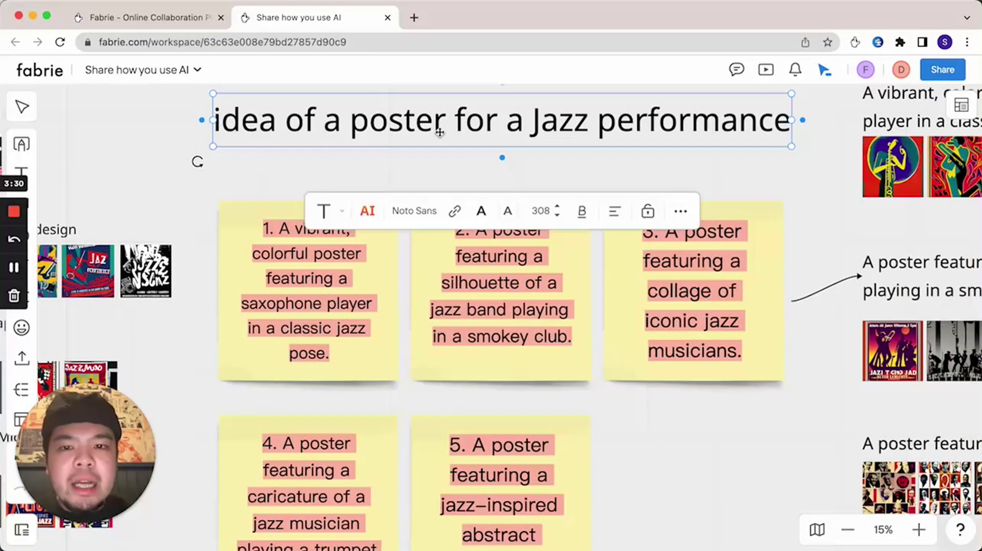
{"action": "left_click", "coordinate": [377, 212]}
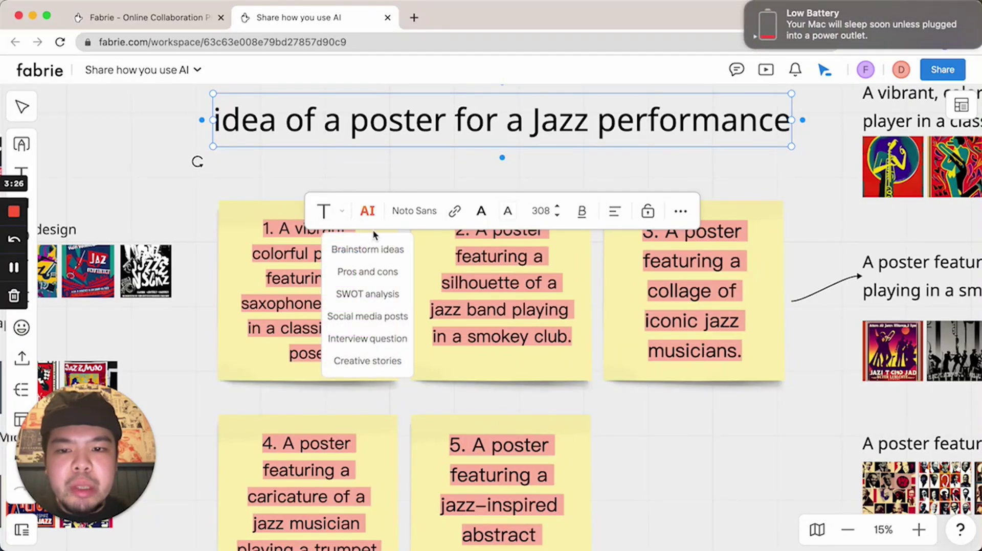
{"action": "left_click", "coordinate": [433, 164]}
{"action": "scroll", "coordinate": [518, 268], "scroll_direction": "down", "scroll_amount": 3}
{"action": "scroll", "coordinate": [517, 268], "scroll_direction": "right", "scroll_amount": 3}
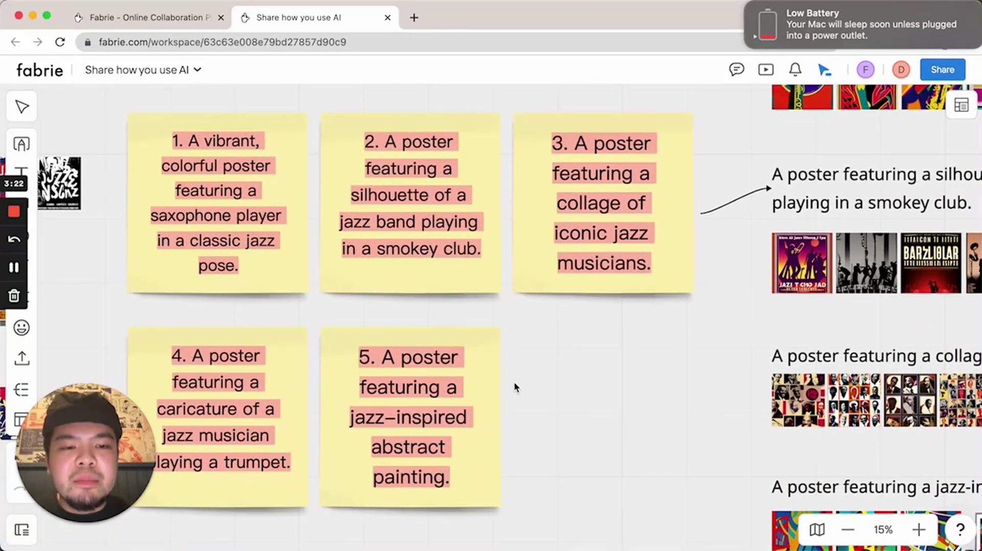
{"action": "scroll", "coordinate": [515, 386], "scroll_direction": "right", "scroll_amount": 6}
{"action": "scroll", "coordinate": [515, 387], "scroll_direction": "down", "scroll_amount": 1}
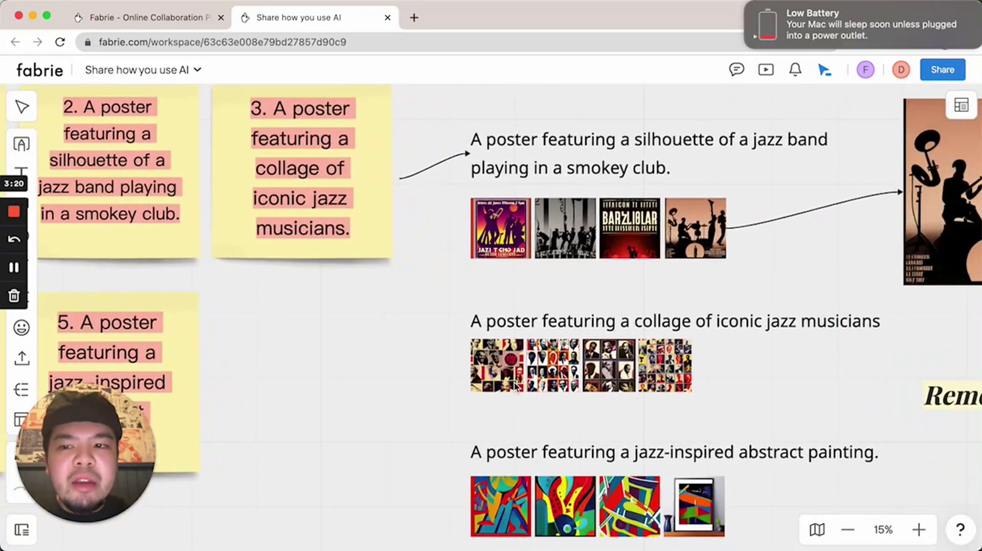
{"action": "scroll", "coordinate": [516, 387], "scroll_direction": "left", "scroll_amount": 10}
{"action": "scroll", "coordinate": [515, 387], "scroll_direction": "up", "scroll_amount": 1}
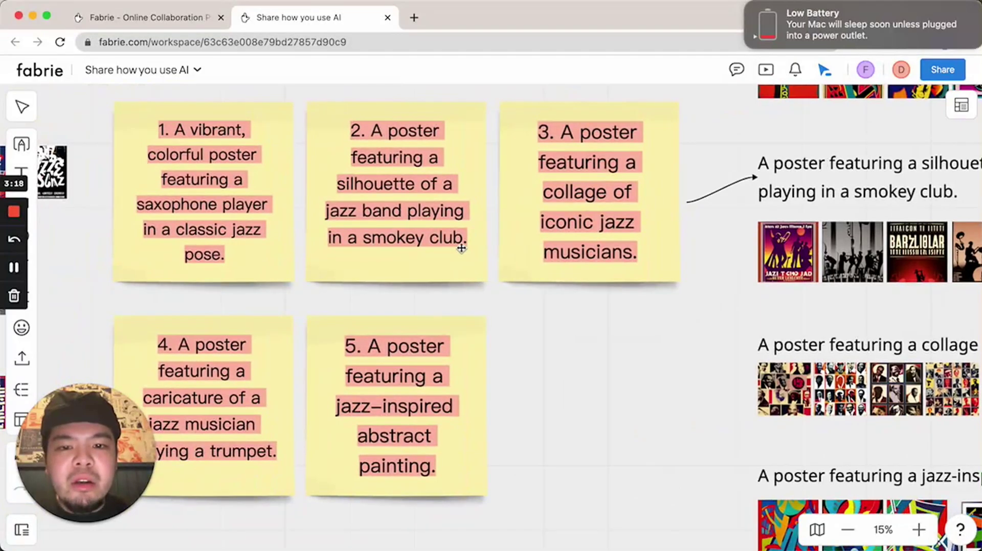
- Select and copy sticky note 2's prompt about a jazz band silhouette in a smokey club
{"action": "left_click", "coordinate": [461, 248]}
{"action": "left_click_drag", "start_coordinate": [464, 240], "coordinate": [371, 132]}
{"action": "key", "text": "super+c"}
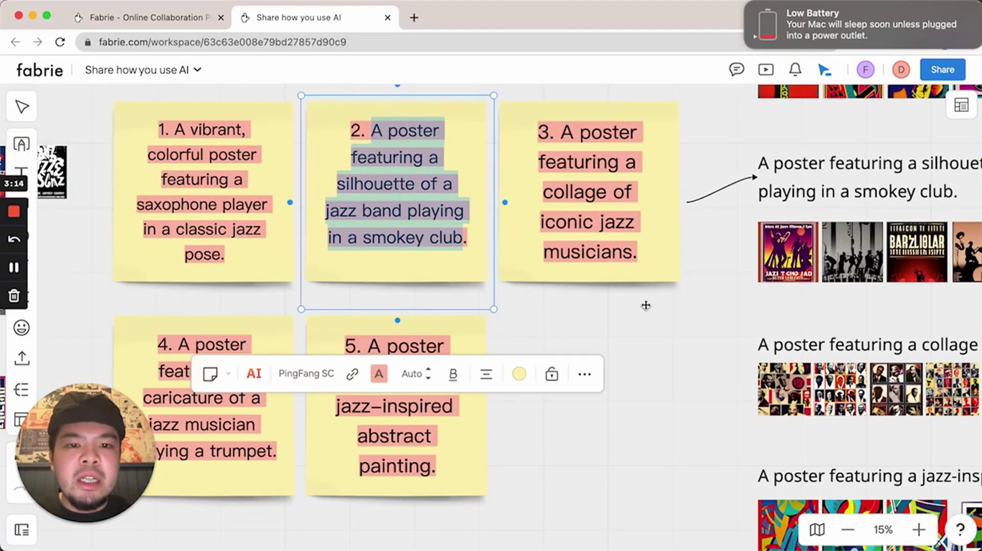
{"action": "scroll", "coordinate": [645, 305], "scroll_direction": "down", "scroll_amount": 5}
{"action": "scroll", "coordinate": [646, 306], "scroll_direction": "right", "scroll_amount": 5}
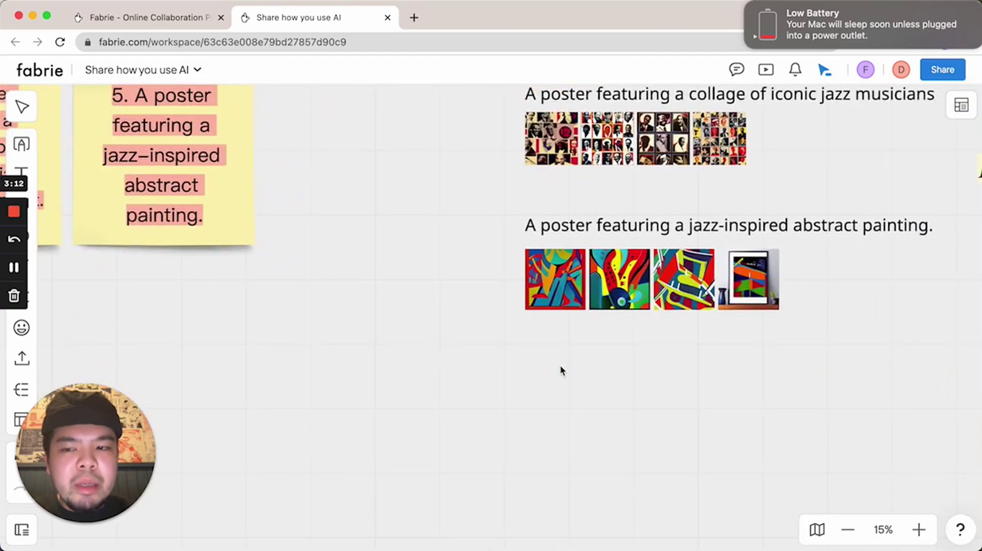
- Add a new text box below the rows containing the pasted smokey-club jazz band silhouette prompt
{"action": "left_click", "coordinate": [26, 173]}
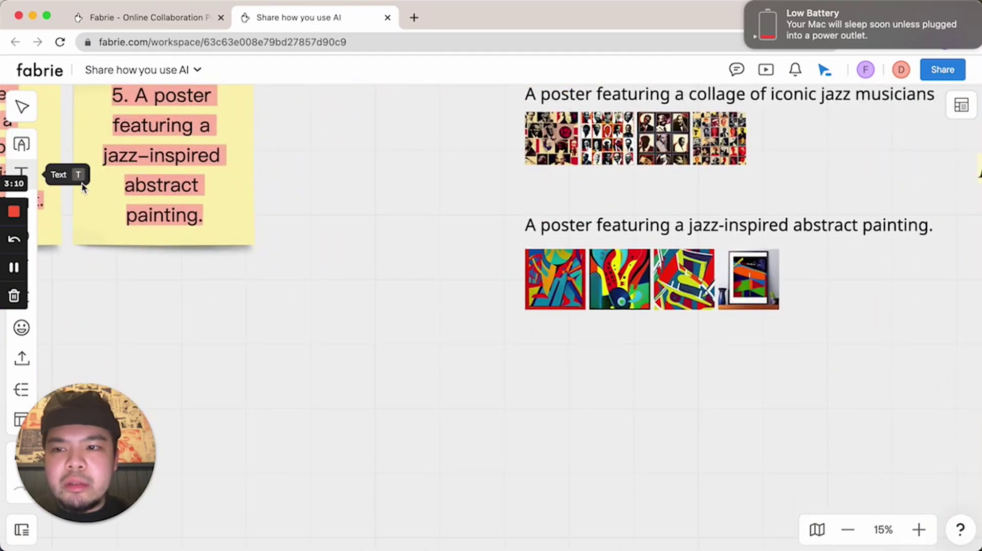
{"action": "left_click", "coordinate": [557, 379]}
{"action": "key", "text": "super+v"}
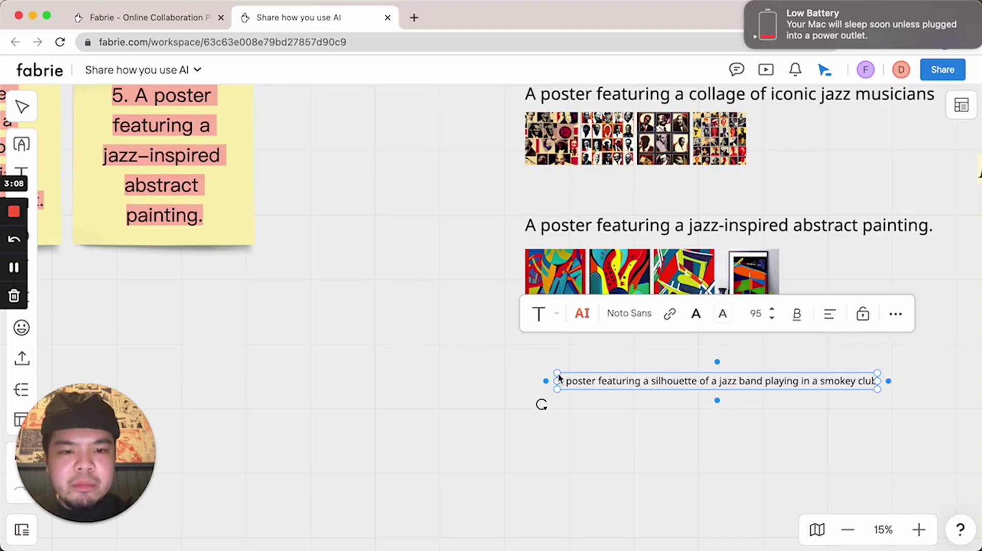
{"action": "left_click", "coordinate": [624, 413]}
- Generate four poster images from the new silhouette prompt and view the results
{"action": "right_click", "coordinate": [612, 381]}
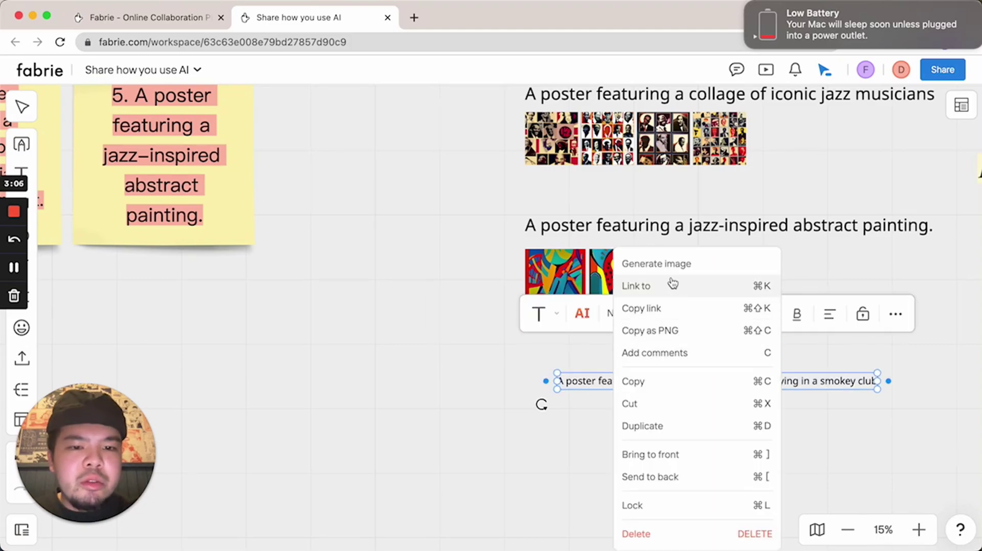
{"action": "left_click", "coordinate": [668, 273]}
{"action": "left_click", "coordinate": [457, 393]}
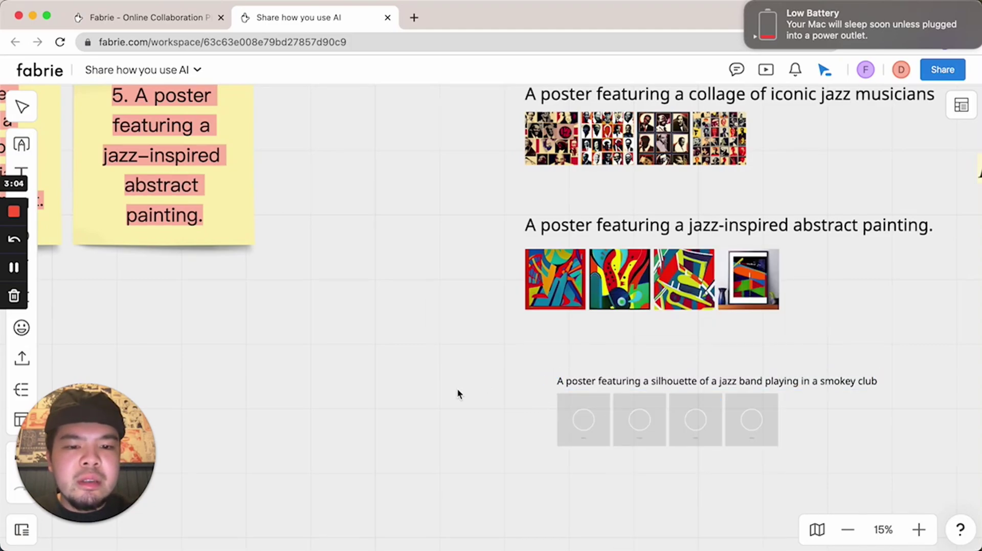
{"action": "scroll", "coordinate": [457, 394], "scroll_direction": "right", "scroll_amount": 5}
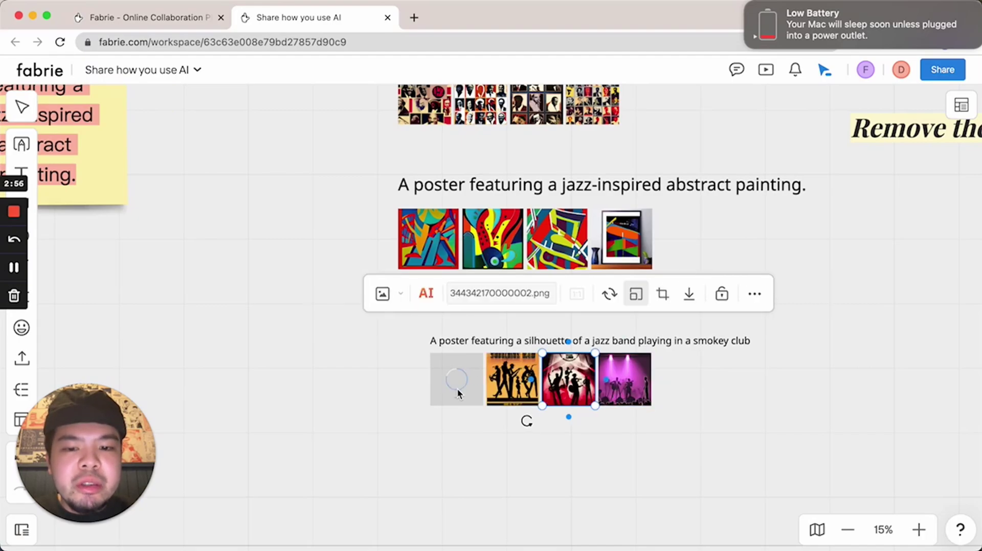
{"action": "scroll", "coordinate": [457, 389], "scroll_direction": "up", "scroll_amount": 5}
{"action": "scroll", "coordinate": [459, 389], "scroll_direction": "down", "scroll_amount": 5}
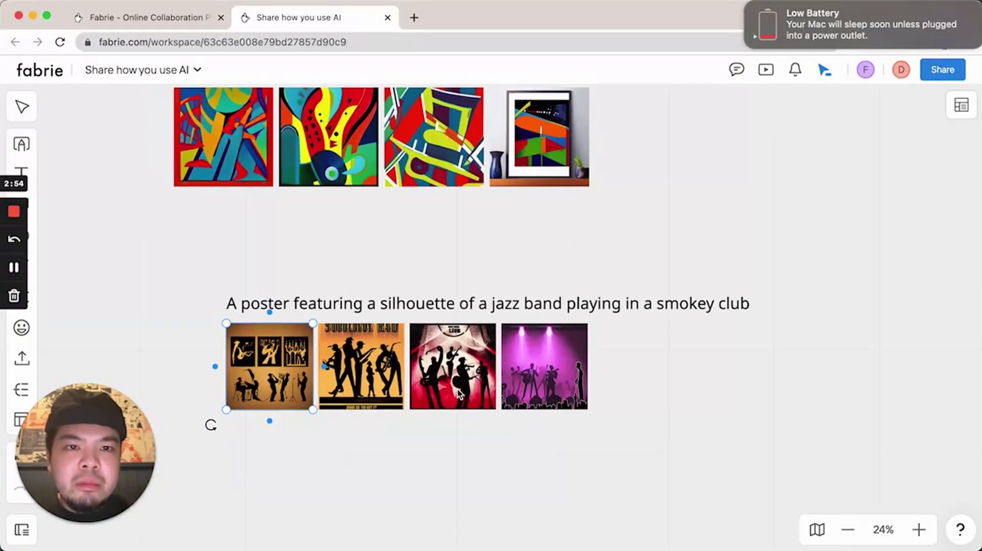
{"action": "scroll", "coordinate": [458, 390], "scroll_direction": "down", "scroll_amount": 5}
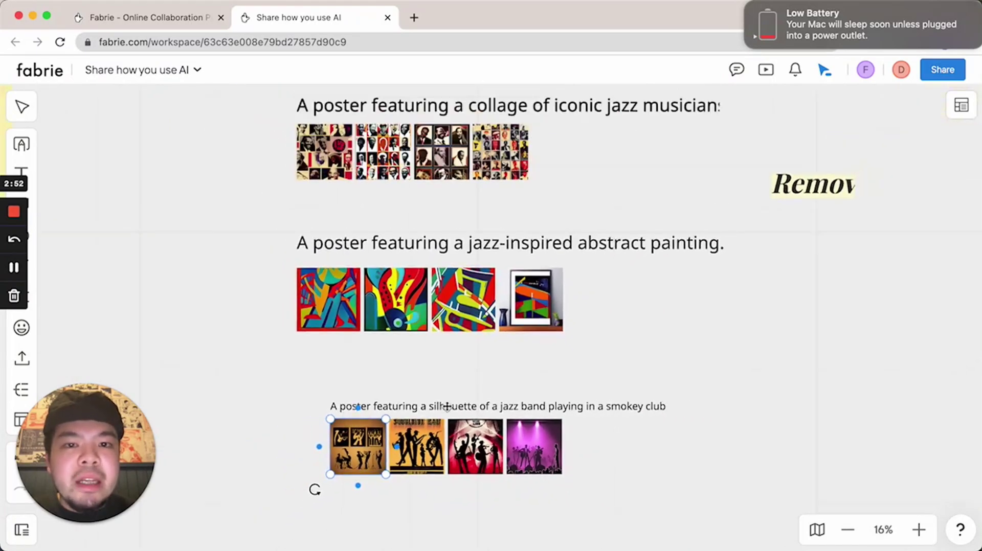
{"action": "scroll", "coordinate": [446, 407], "scroll_direction": "up", "scroll_amount": 3}
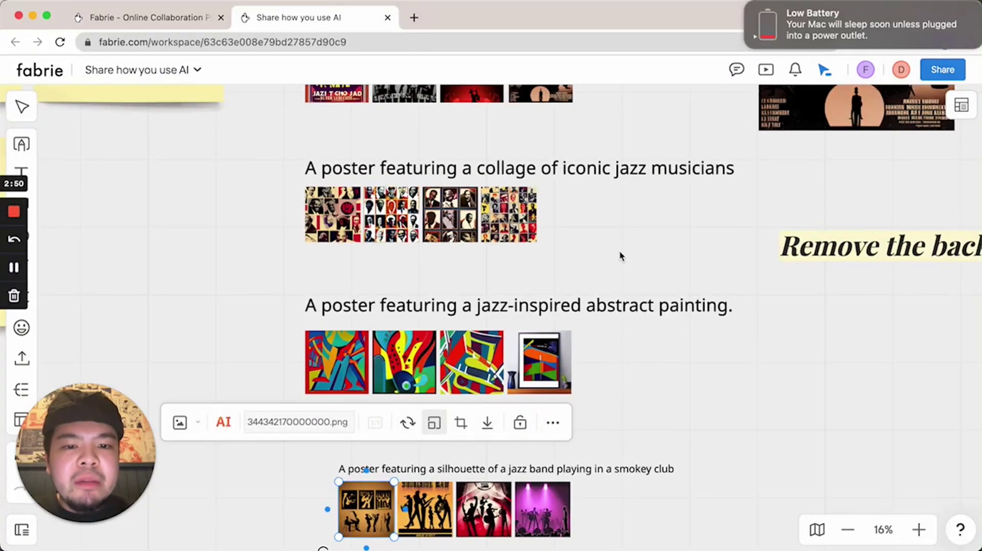
{"action": "scroll", "coordinate": [618, 251], "scroll_direction": "up", "scroll_amount": 3}
{"action": "scroll", "coordinate": [619, 250], "scroll_direction": "right", "scroll_amount": 4}
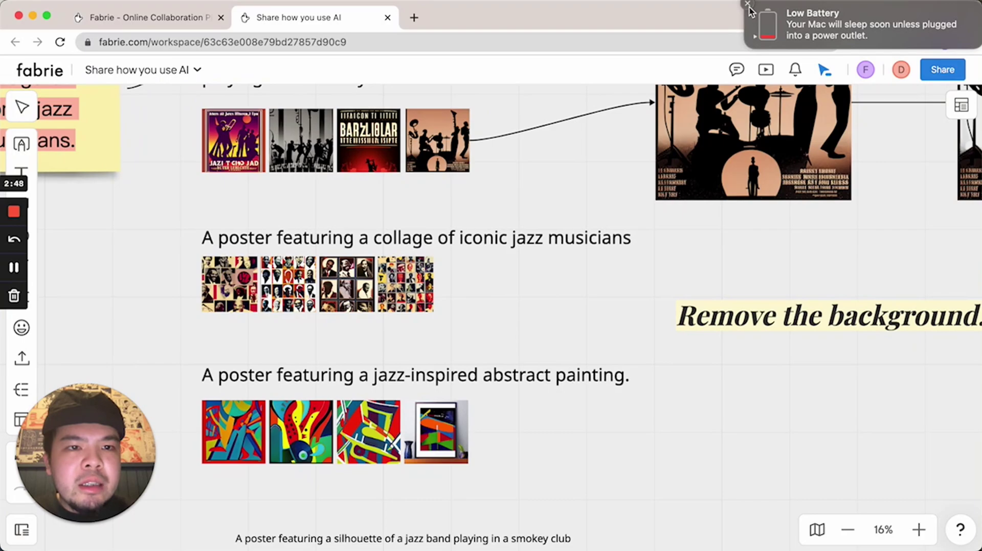
- Open the Illustration Modifiers table in gallery view beside the board
{"action": "left_click", "coordinate": [747, 5]}
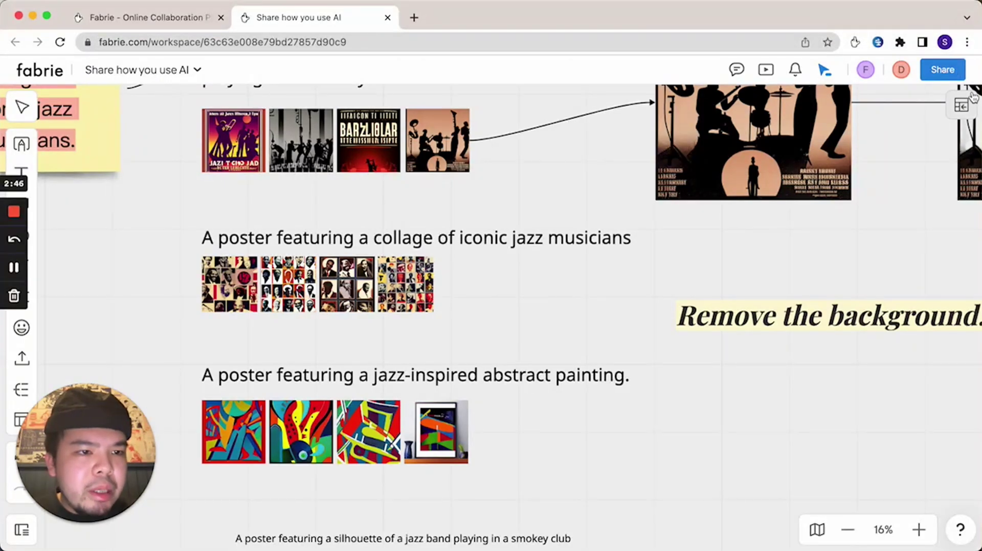
{"action": "left_click", "coordinate": [961, 105]}
{"action": "left_click", "coordinate": [798, 286]}
{"action": "left_click", "coordinate": [453, 134]}
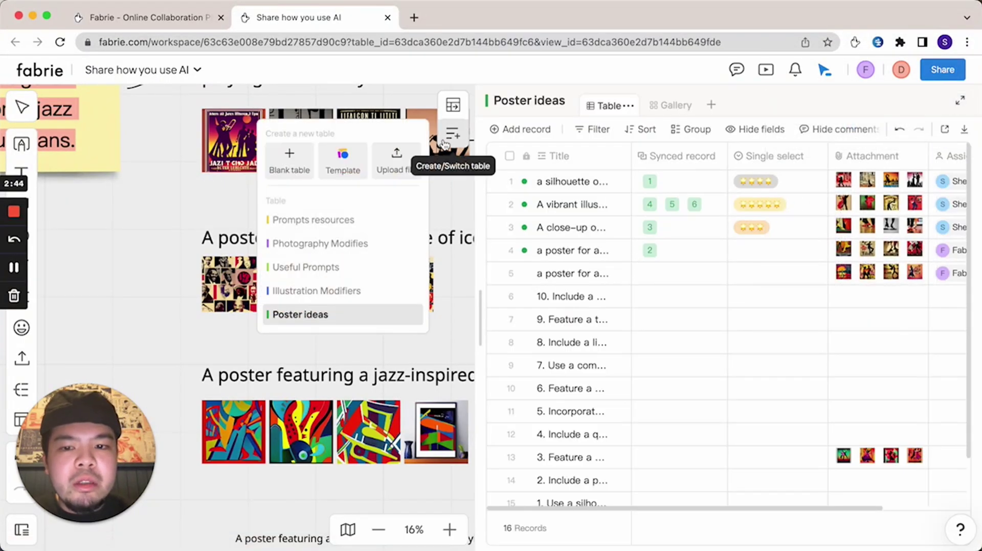
{"action": "left_click", "coordinate": [363, 286]}
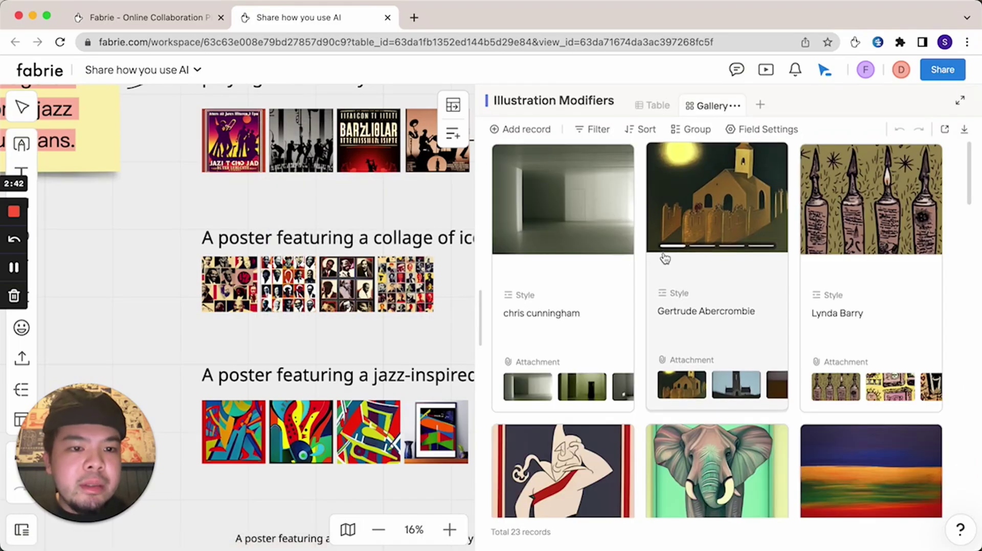
- Find the Stanley Donwood card, select its Style name, then close the card
{"action": "scroll", "coordinate": [698, 301], "scroll_direction": "down", "scroll_amount": 5}
{"action": "scroll", "coordinate": [701, 301], "scroll_direction": "down", "scroll_amount": 6}
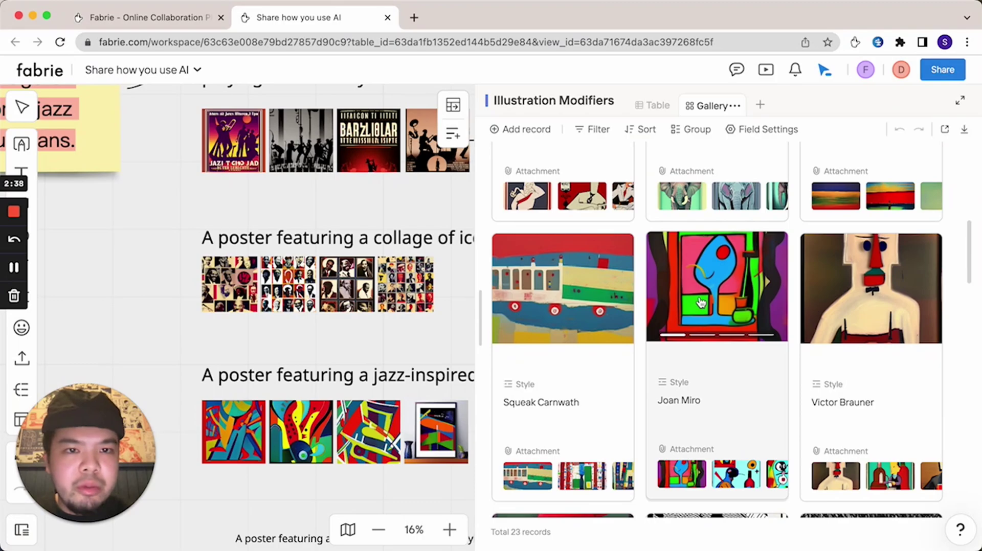
{"action": "scroll", "coordinate": [701, 303], "scroll_direction": "down", "scroll_amount": 7}
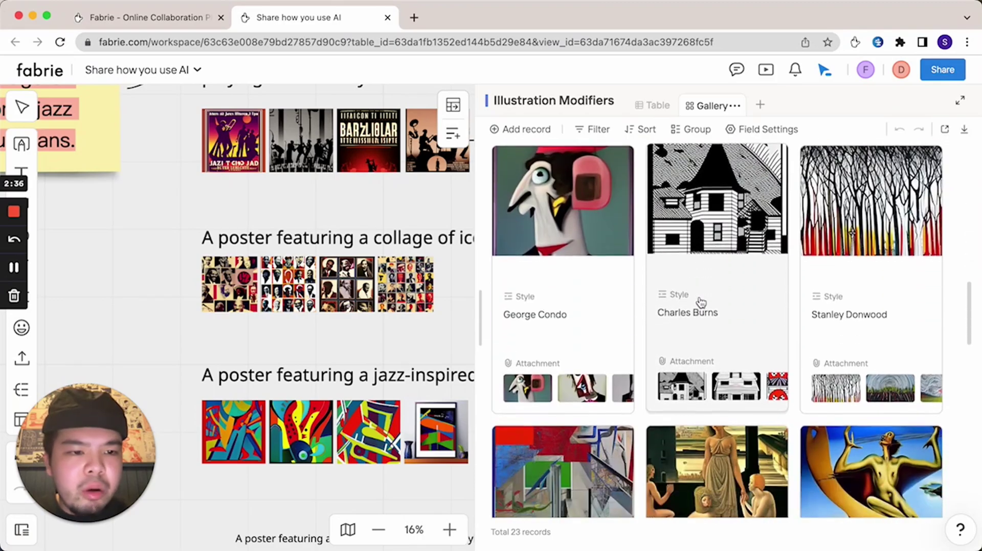
{"action": "left_click", "coordinate": [861, 274]}
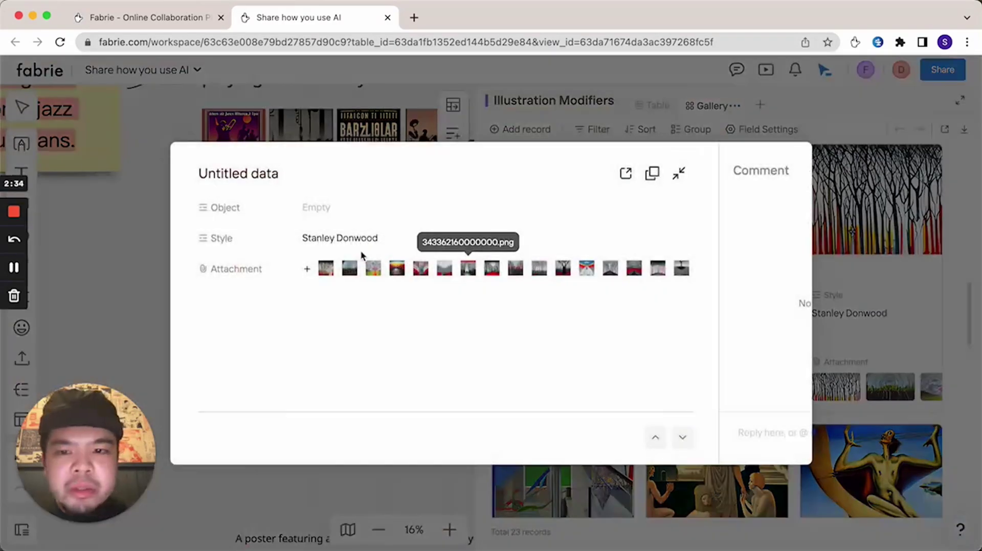
{"action": "triple_click", "coordinate": [338, 244]}
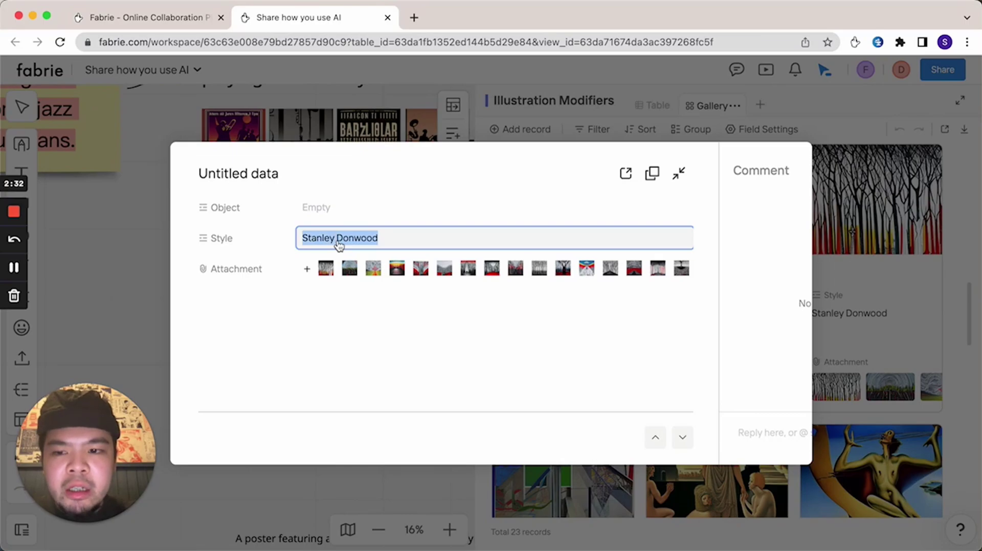
{"action": "left_click", "coordinate": [142, 259]}
- Hide the database and complete the jazz performance prompt with 'Stanley Donwood'
{"action": "scroll", "coordinate": [142, 259], "scroll_direction": "up", "scroll_amount": 5}
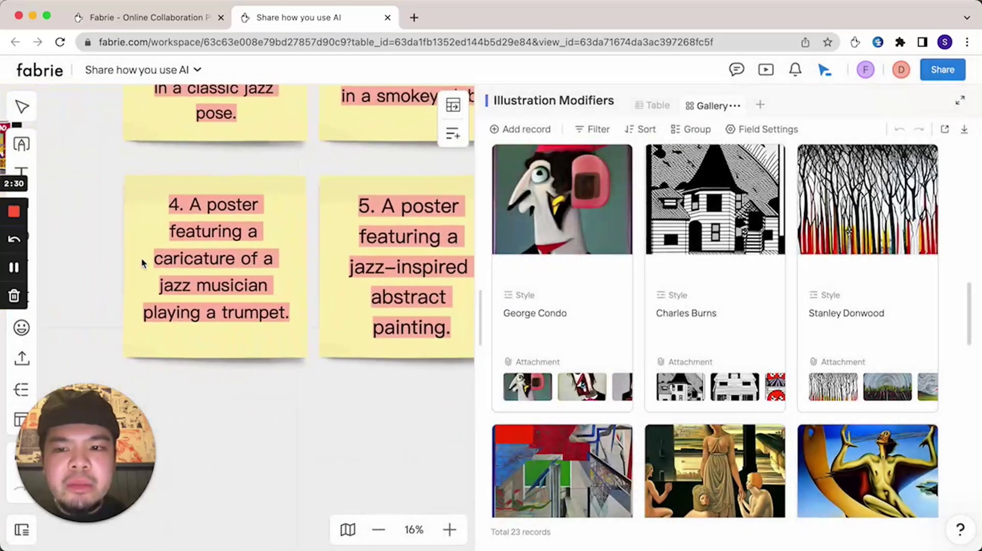
{"action": "scroll", "coordinate": [142, 258], "scroll_direction": "down", "scroll_amount": 5}
{"action": "scroll", "coordinate": [156, 263], "scroll_direction": "up", "scroll_amount": 6}
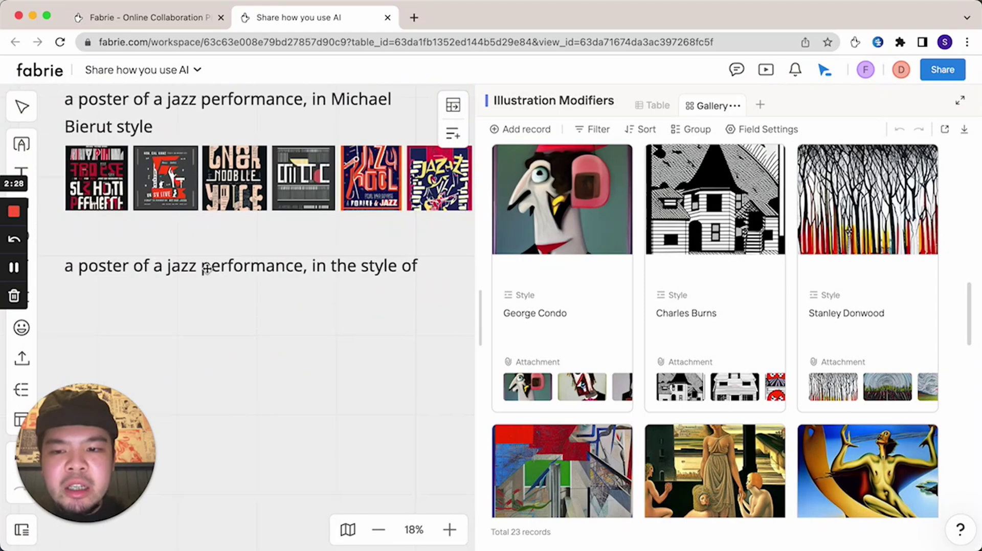
{"action": "left_click", "coordinate": [453, 105]}
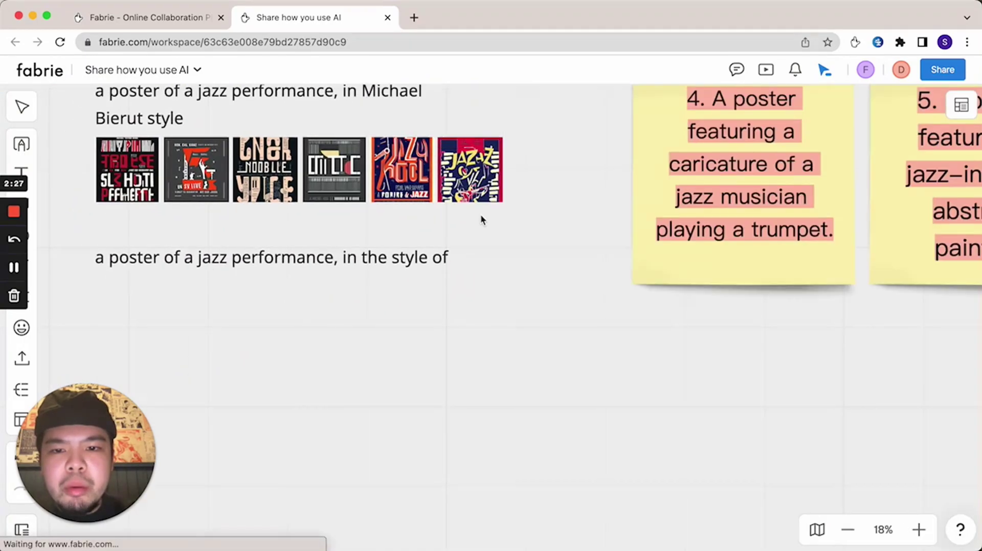
{"action": "left_click", "coordinate": [461, 258]}
{"action": "type", "text": "Stanley Donwood"}
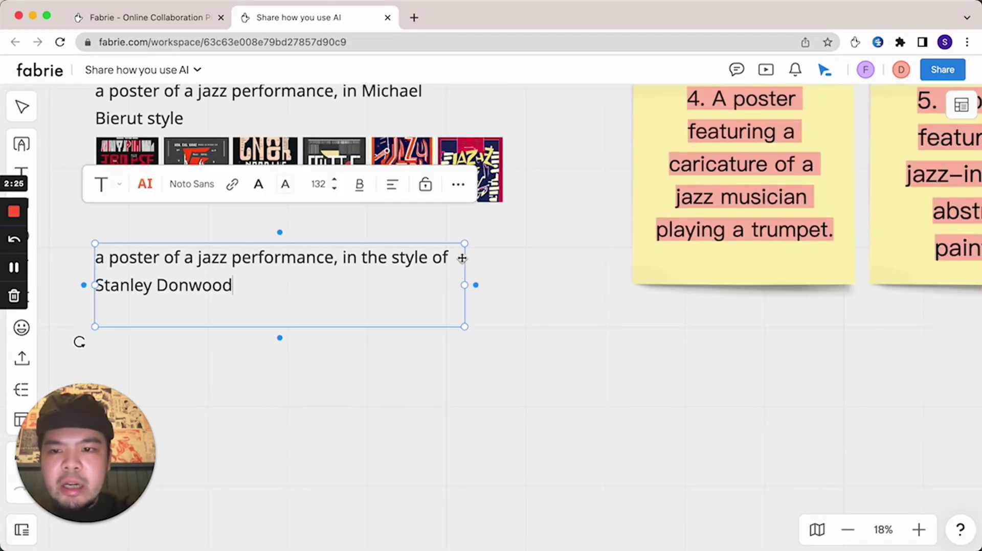
{"action": "left_click", "coordinate": [458, 382]}
- Paste a copy of the Charley Harper poster beneath the Stanley Donwood prompt
{"action": "scroll", "coordinate": [397, 352], "scroll_direction": "up", "scroll_amount": 5}
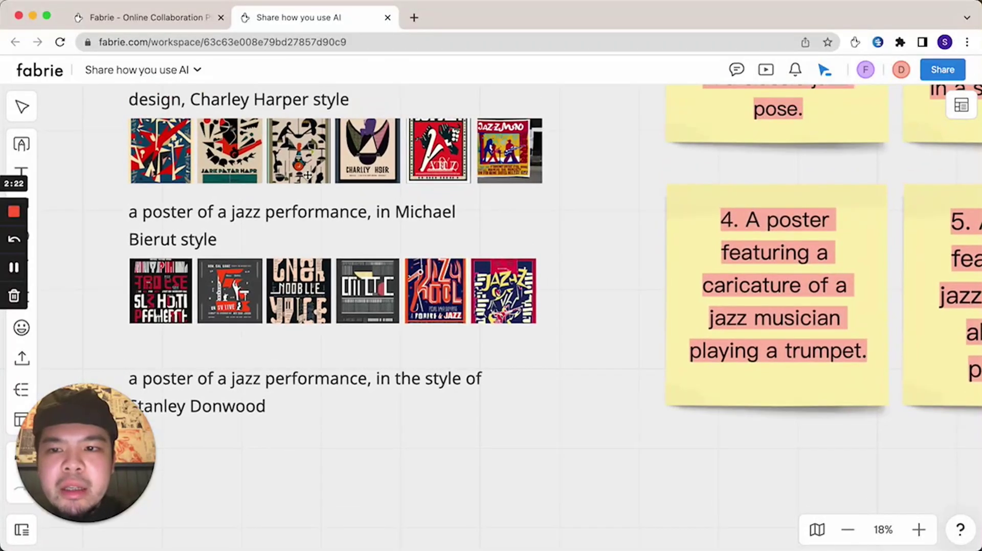
{"action": "left_click", "coordinate": [233, 163]}
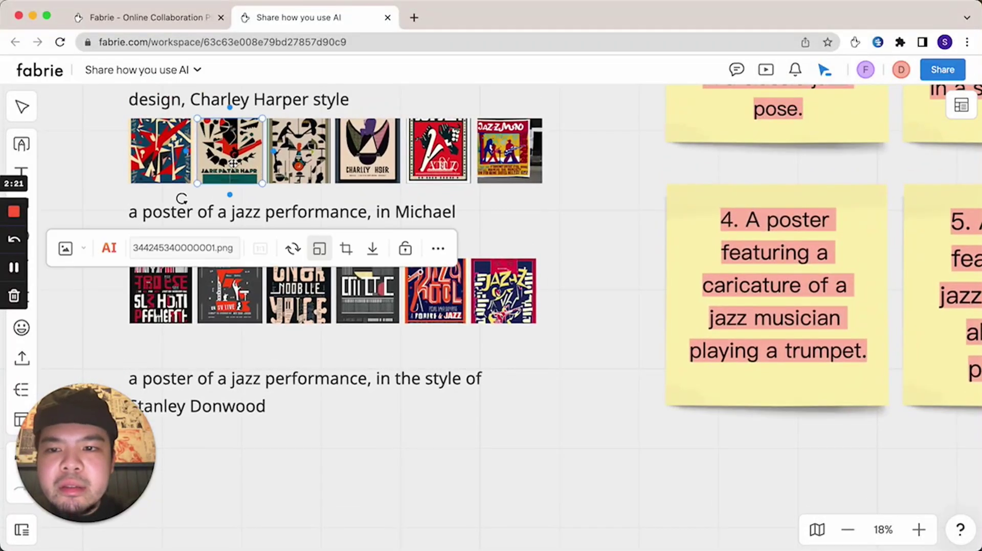
{"action": "left_click", "coordinate": [289, 353]}
{"action": "scroll", "coordinate": [289, 353], "scroll_direction": "down", "scroll_amount": 5}
{"action": "key", "text": "cmd+v"}
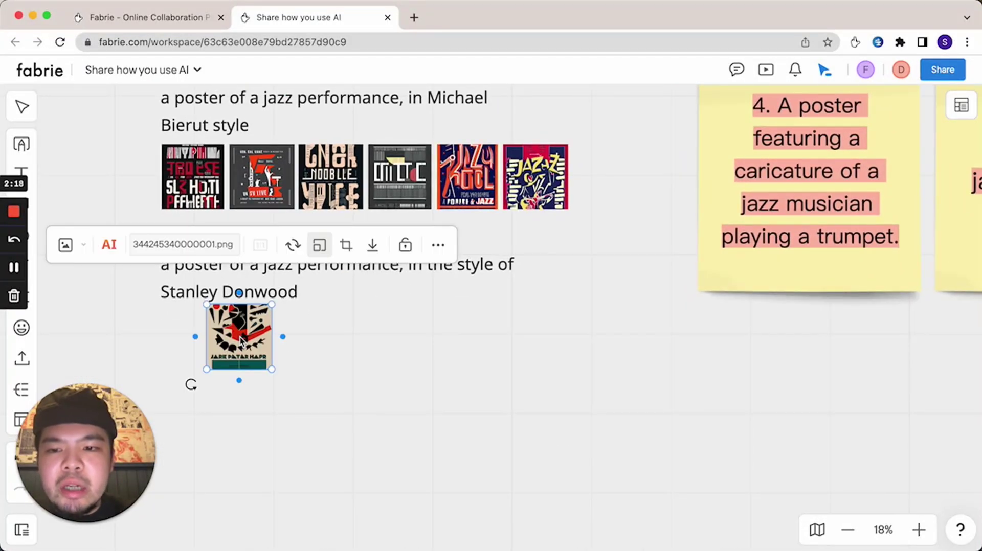
{"action": "left_click_drag", "start_coordinate": [240, 336], "coordinate": [200, 351]}
{"action": "left_click", "coordinate": [284, 357]}
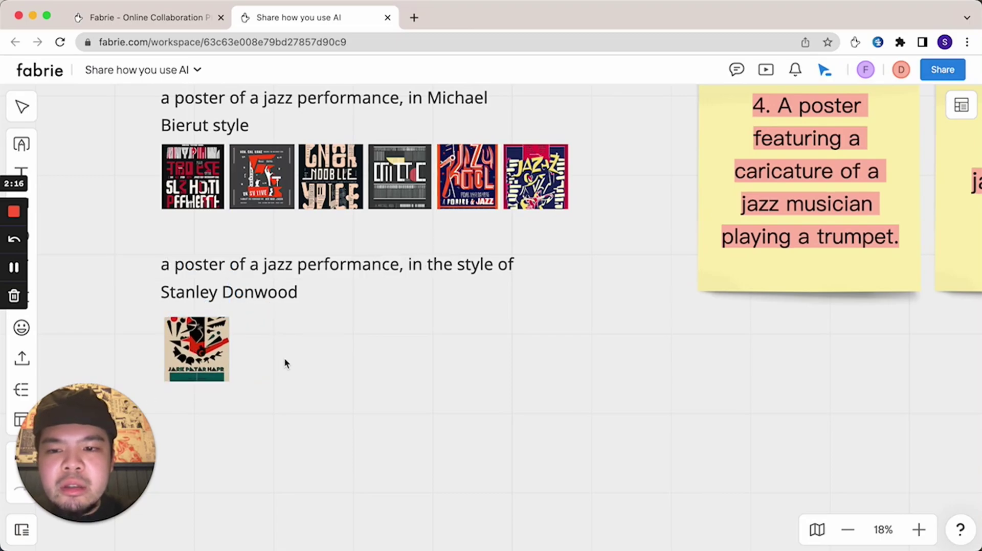
- Generate four poster variations from the Stanley Donwood prompt and Charley Harper poster together
{"action": "left_click_drag", "start_coordinate": [295, 363], "coordinate": [202, 264]}
{"action": "right_click", "coordinate": [215, 271]}
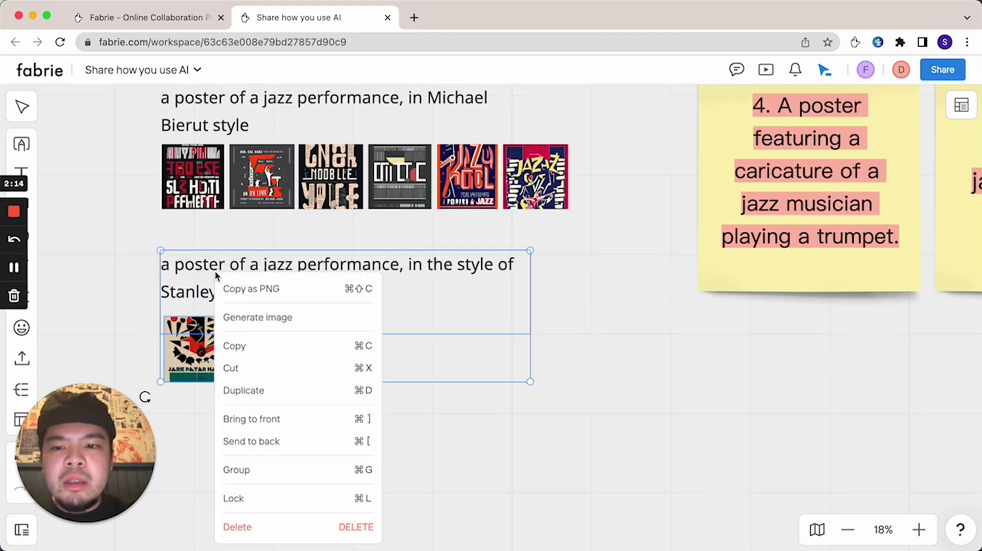
{"action": "left_click", "coordinate": [239, 317]}
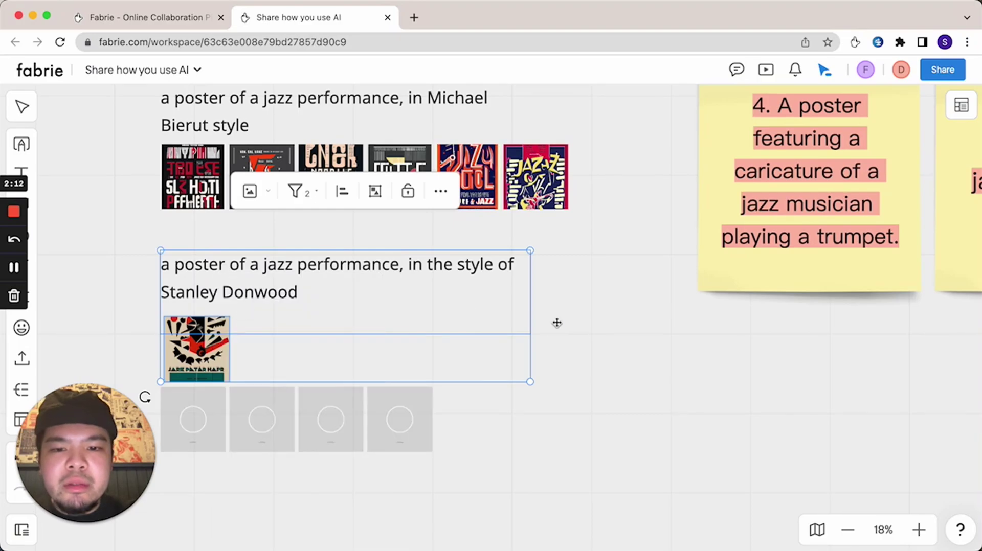
{"action": "scroll", "coordinate": [556, 322], "scroll_direction": "down", "scroll_amount": 3}
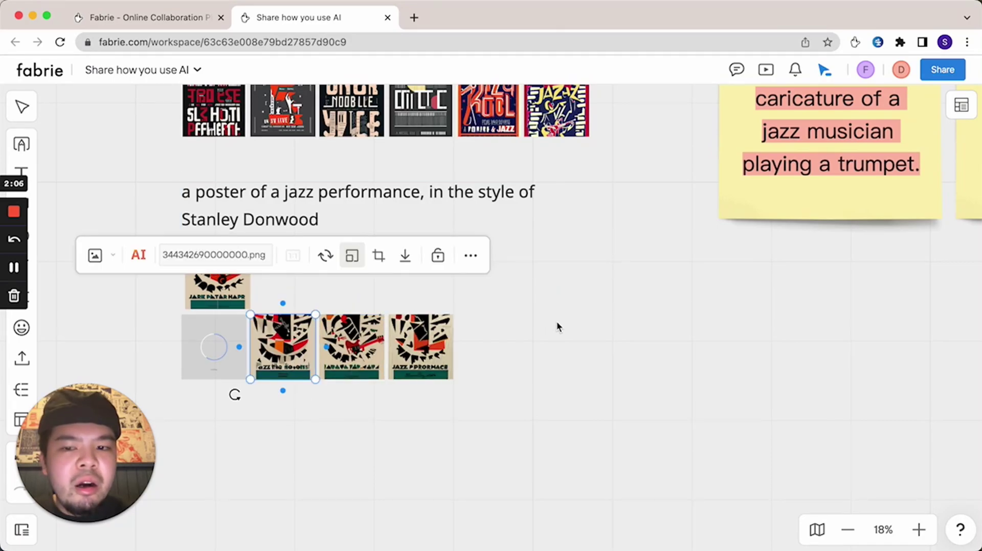
{"action": "scroll", "coordinate": [557, 327], "scroll_direction": "up", "scroll_amount": 5}
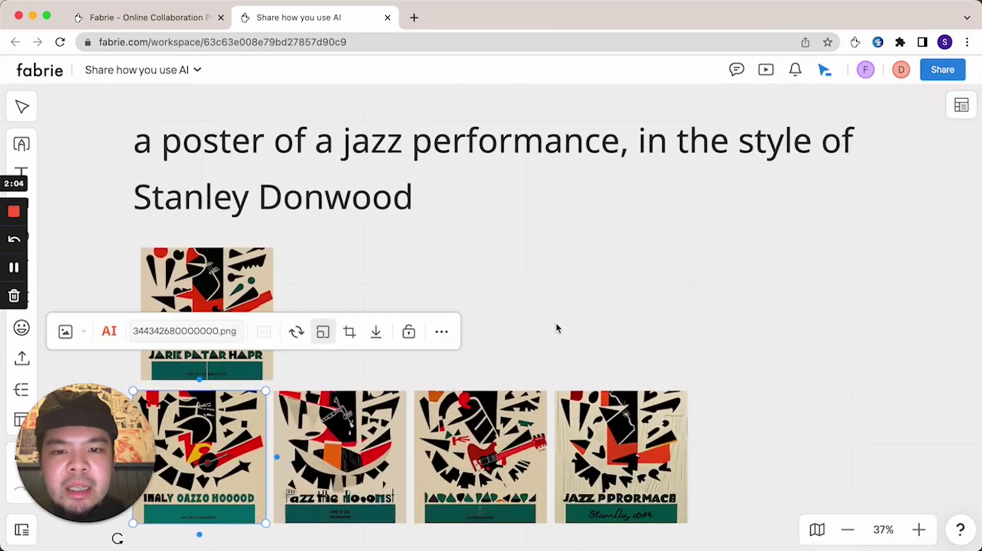
{"action": "scroll", "coordinate": [556, 327], "scroll_direction": "down", "scroll_amount": 5}
{"action": "scroll", "coordinate": [556, 328], "scroll_direction": "right", "scroll_amount": 5}
{"action": "scroll", "coordinate": [557, 328], "scroll_direction": "up", "scroll_amount": 2}
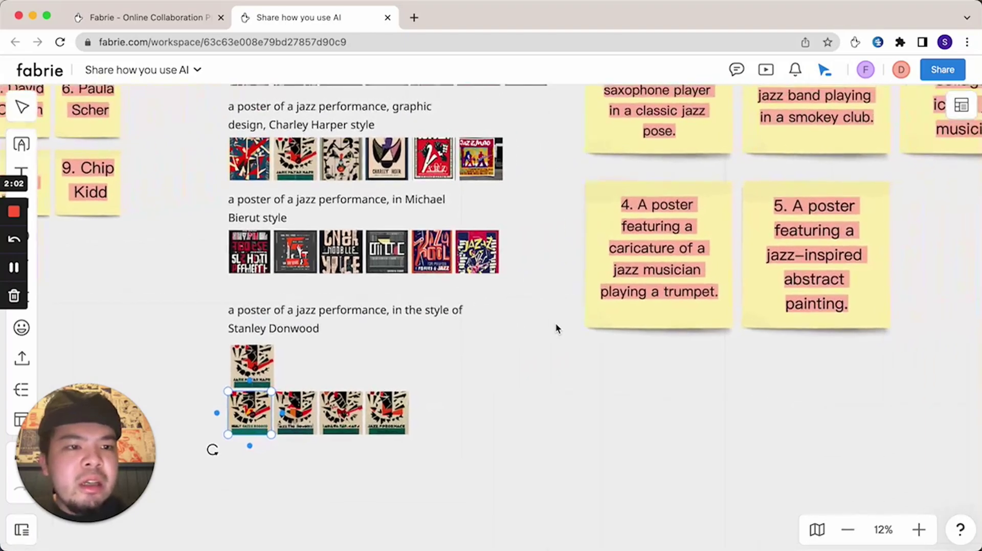
- Paste the Stanley Donwood jazz prompt into row 16's Title and attach its four generated posters
{"action": "left_click", "coordinate": [962, 104]}
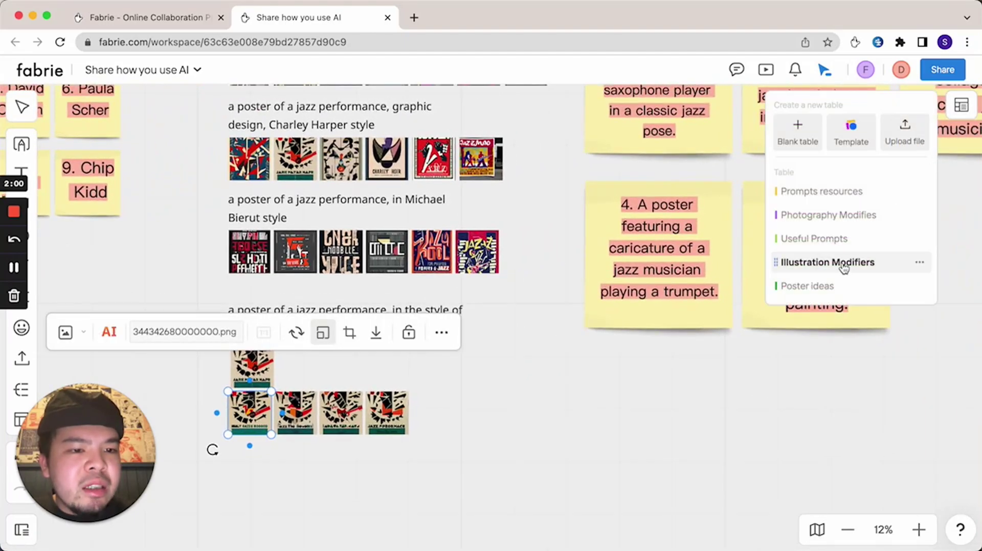
{"action": "left_click", "coordinate": [816, 287]}
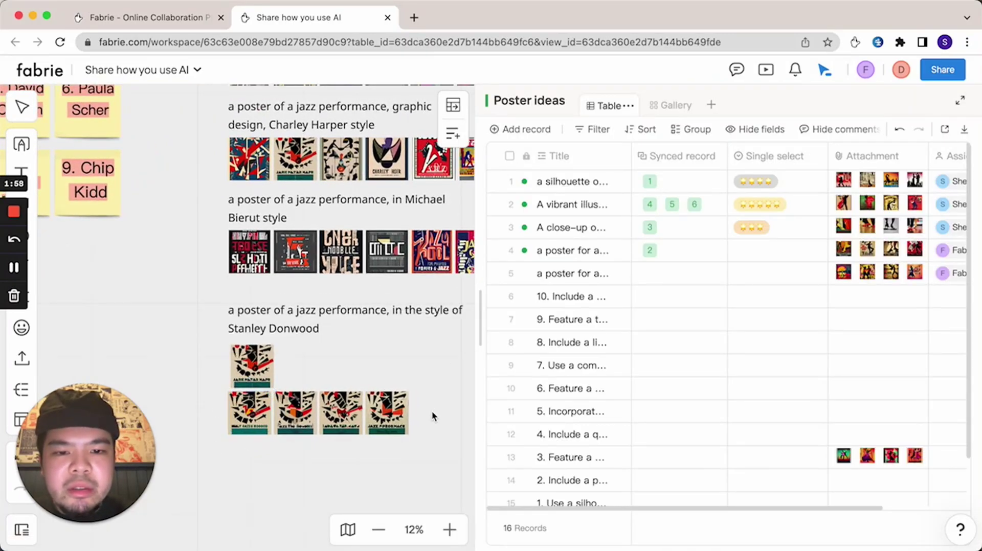
{"action": "scroll", "coordinate": [630, 364], "scroll_direction": "down", "scroll_amount": 2}
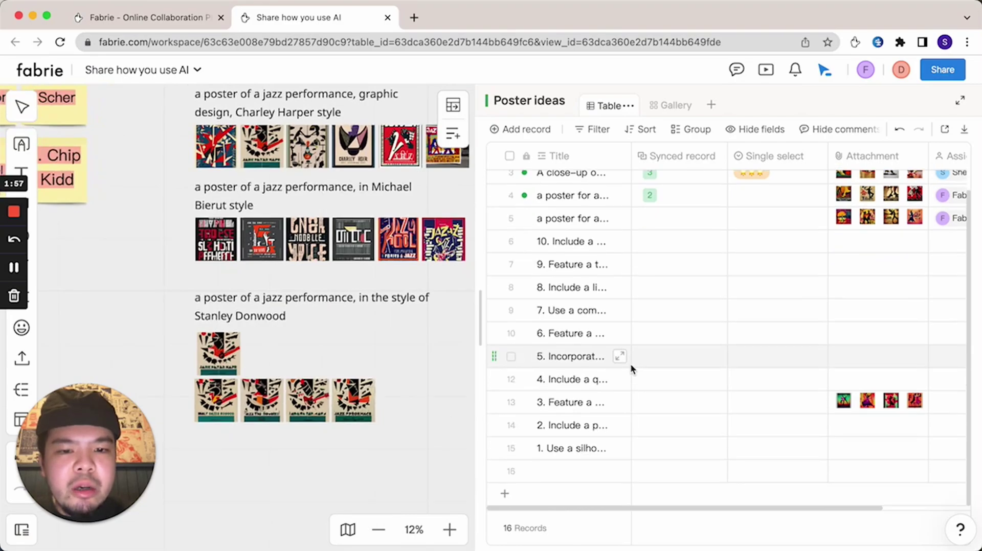
{"action": "left_click", "coordinate": [261, 322]}
{"action": "left_click", "coordinate": [562, 471]}
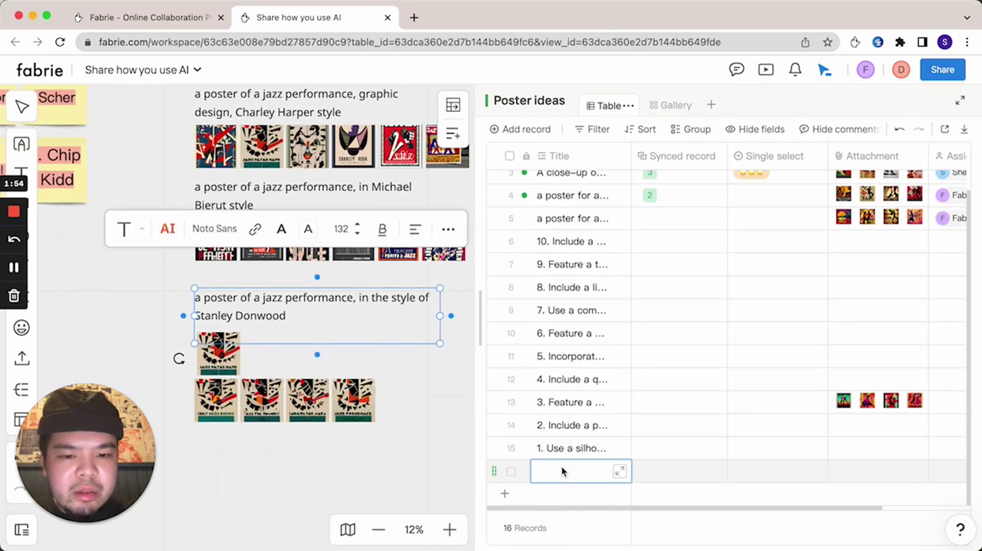
{"action": "type", "text": "a poster of a jazz performance, in the style of Stanley Donwood"}
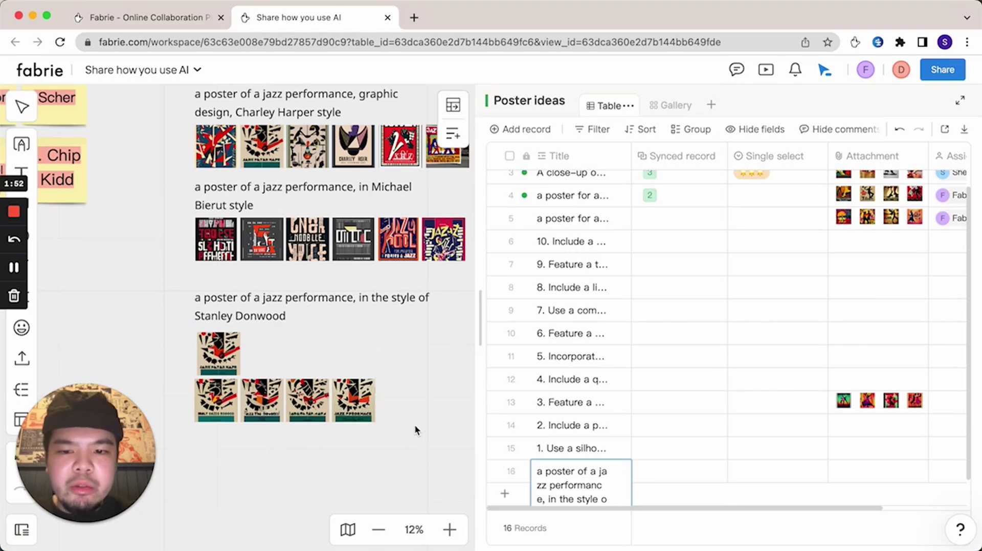
{"action": "left_click", "coordinate": [266, 409]}
{"action": "left_click_drag", "start_coordinate": [361, 411], "coordinate": [867, 444]}
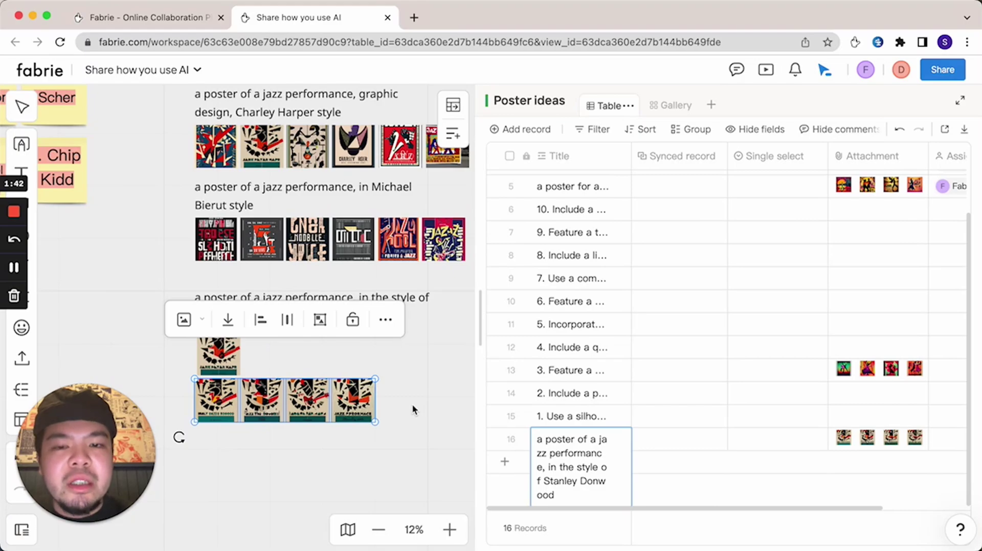
{"action": "key", "text": "Escape"}
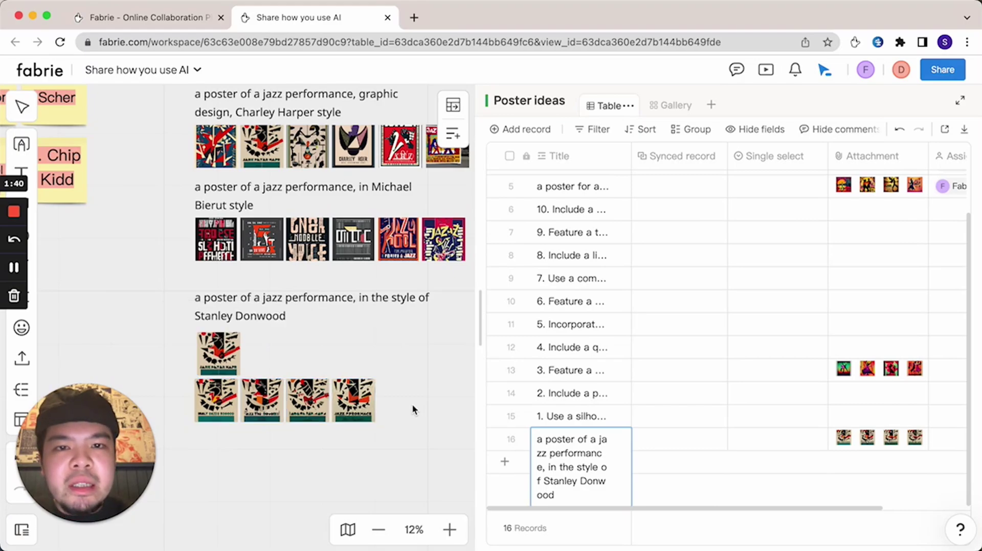